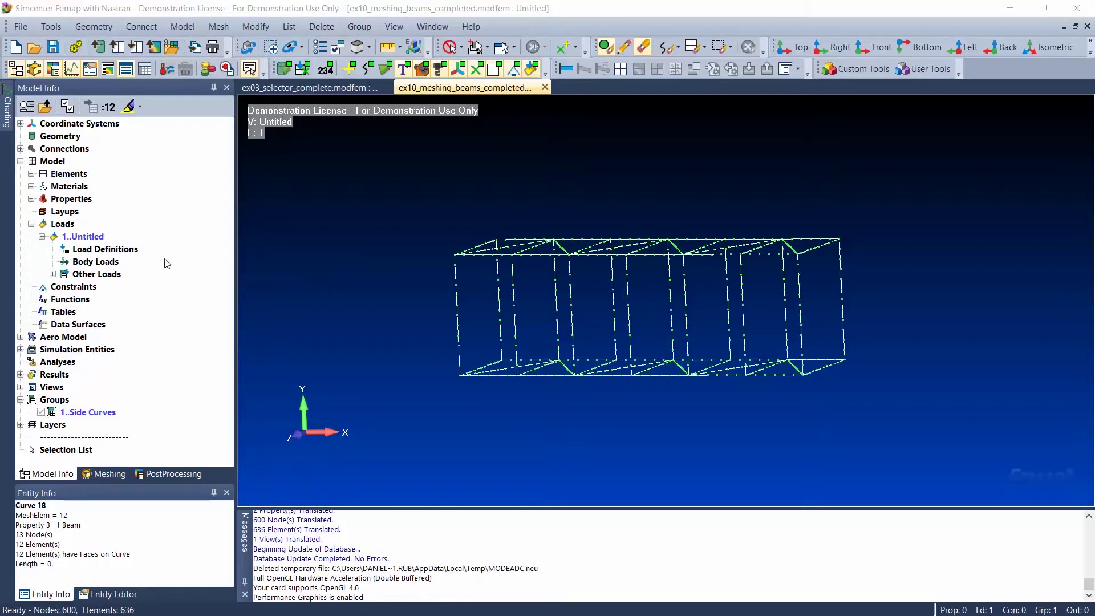
Open the element selection for a new elemental load definition and close it without choosing elements
right_click(126, 251)
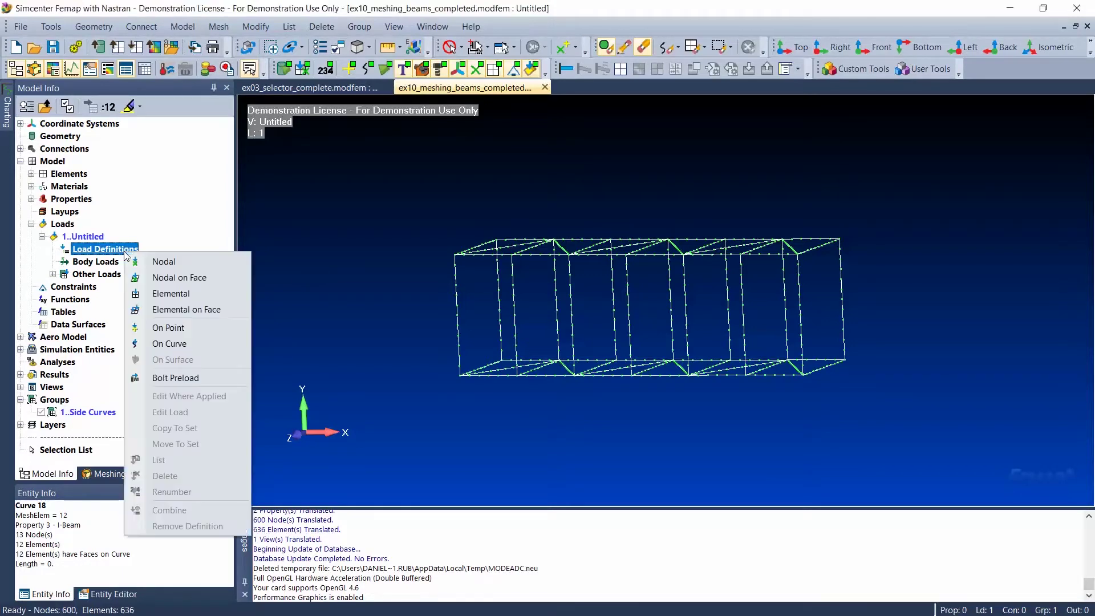
click(170, 293)
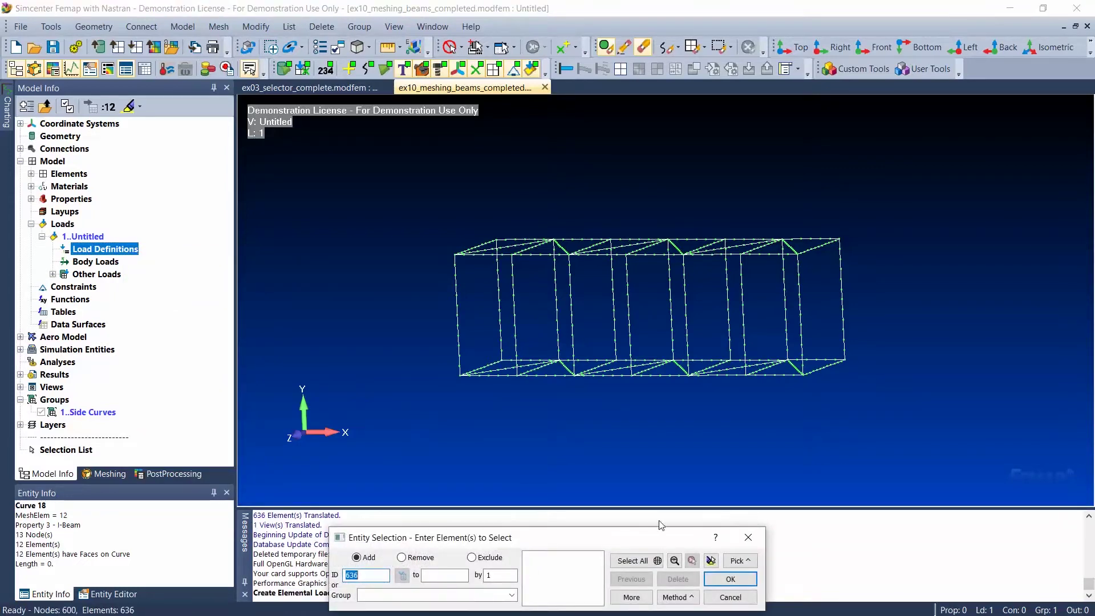
click(748, 537)
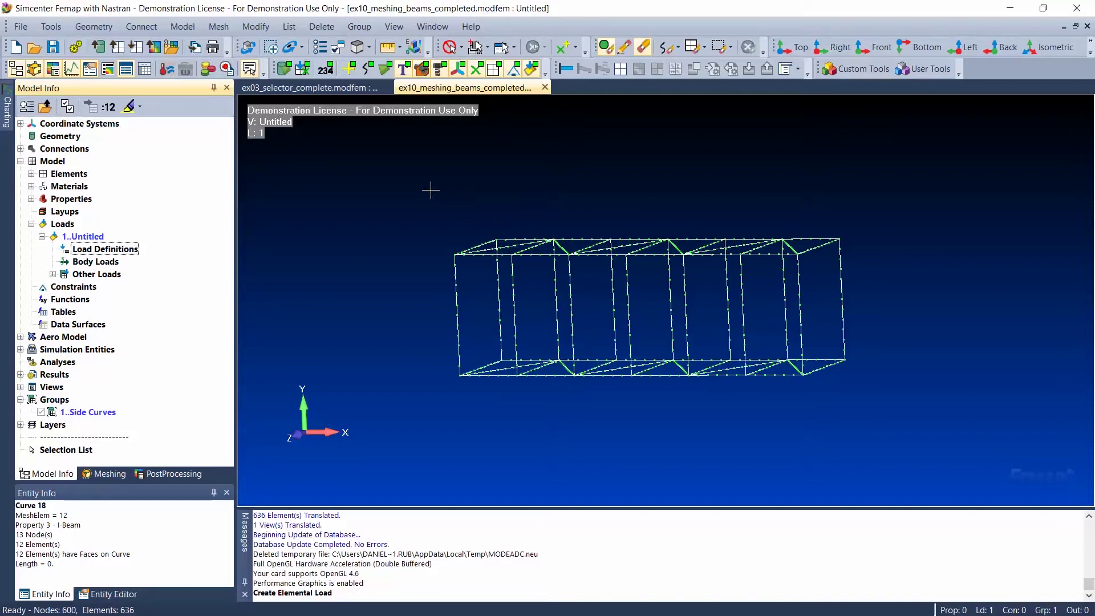
Review the picking modes offered in the graphics area and in the selector's mode list
right_click(430, 191)
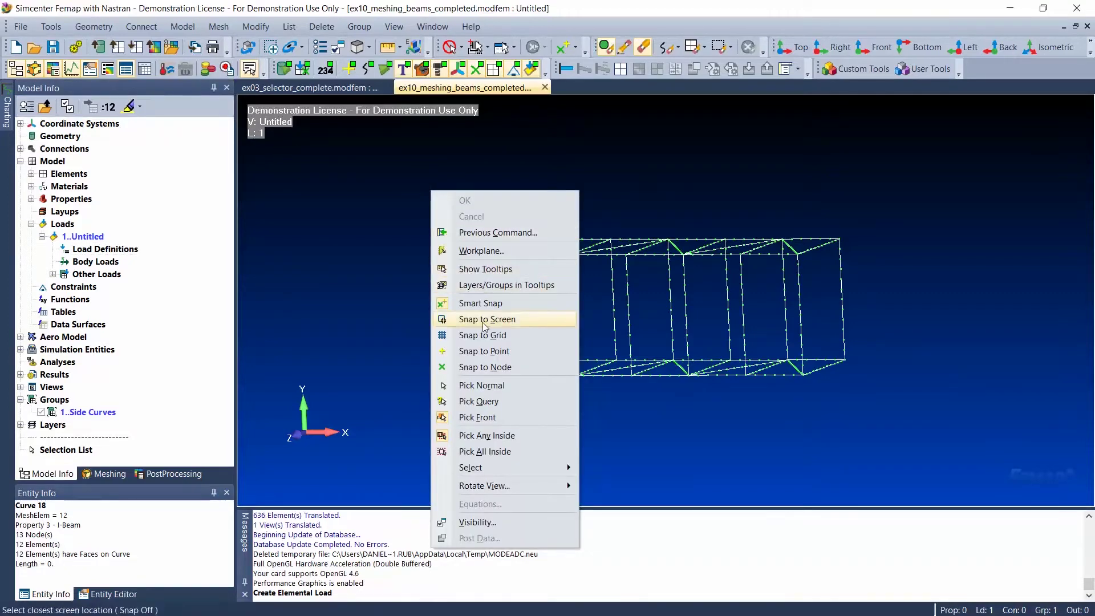
click(540, 452)
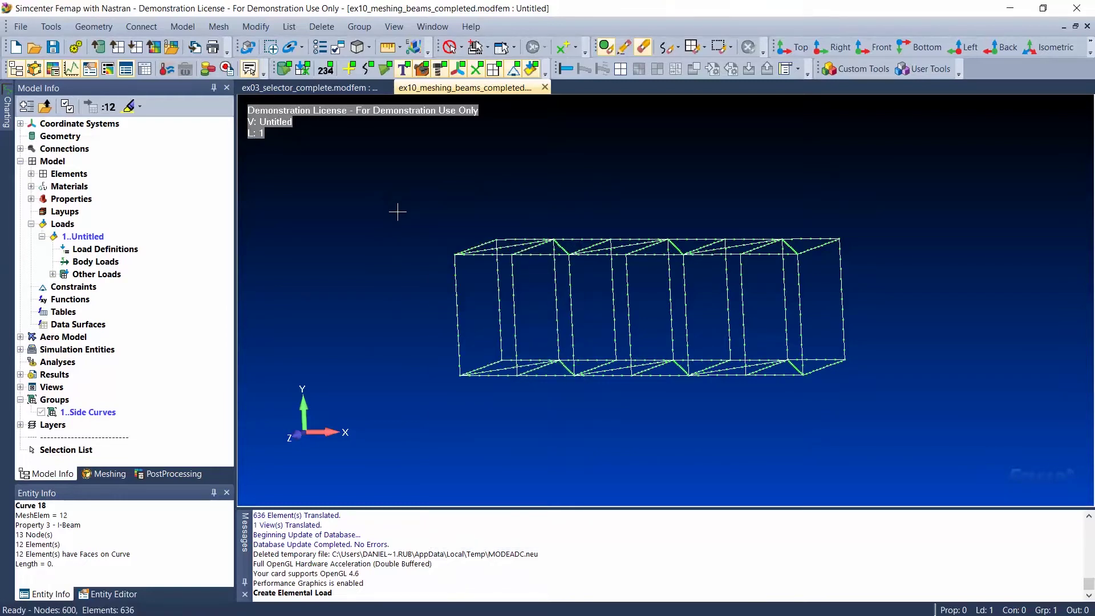
click(488, 50)
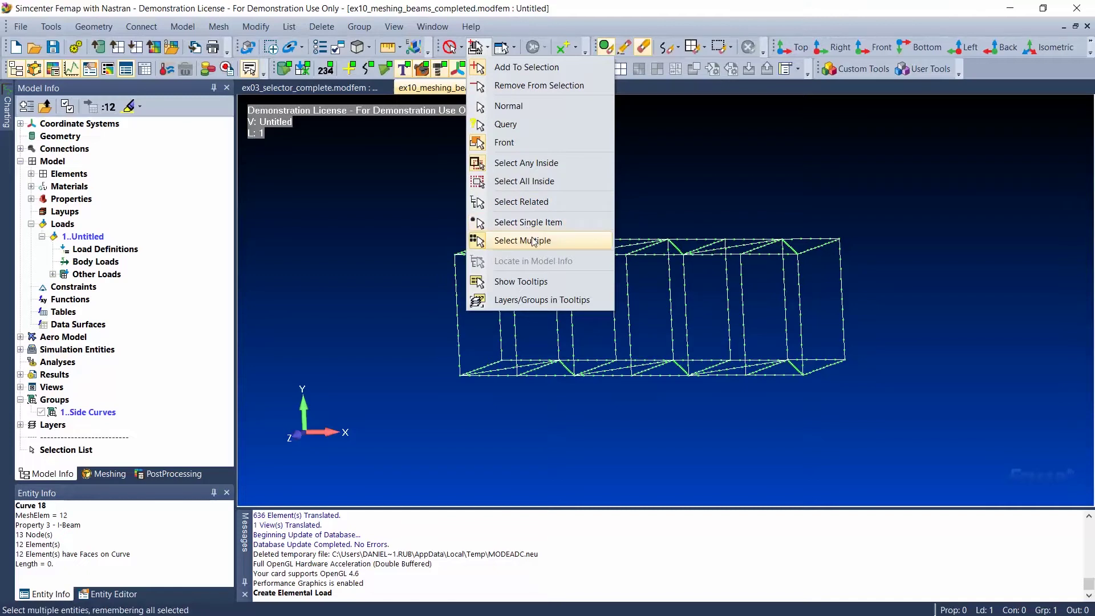
click(461, 48)
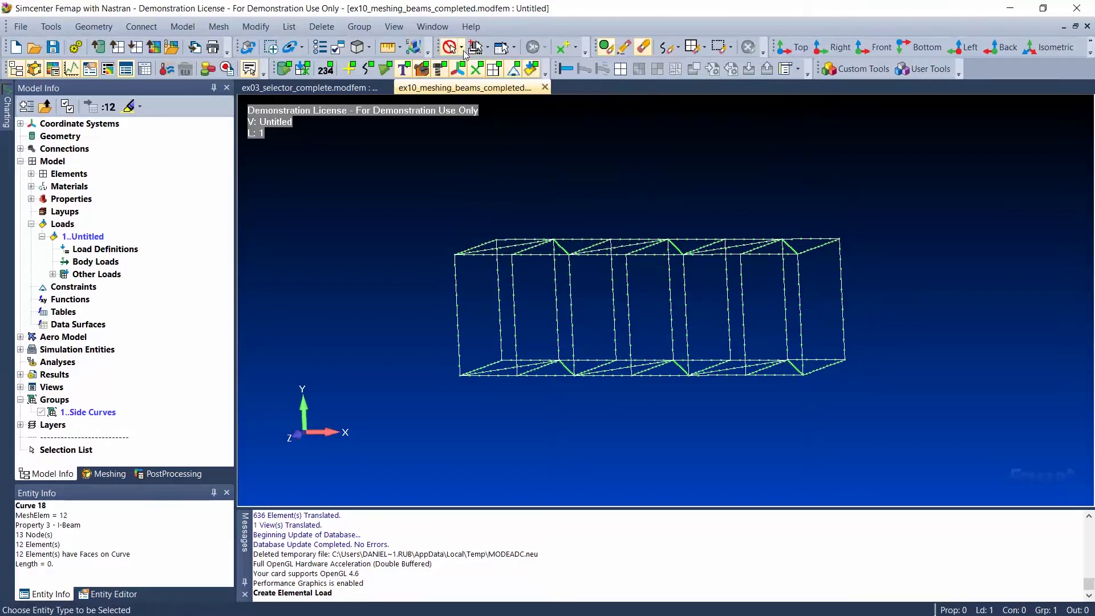
Set the selector to Curve, pick a curve on the frame's front upper edge, and clear the selection
click(462, 48)
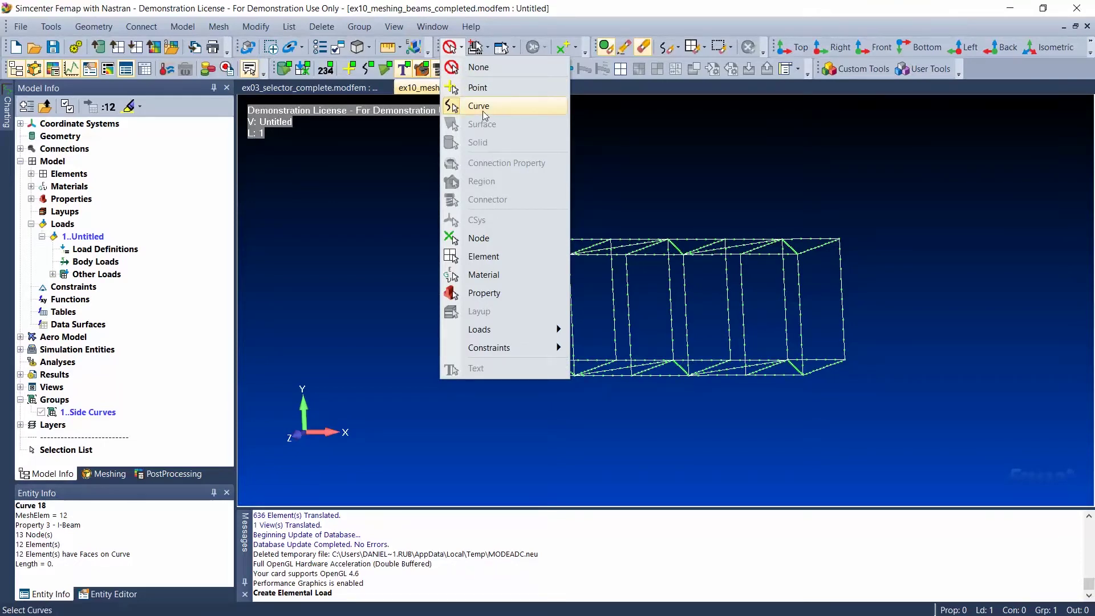
click(483, 112)
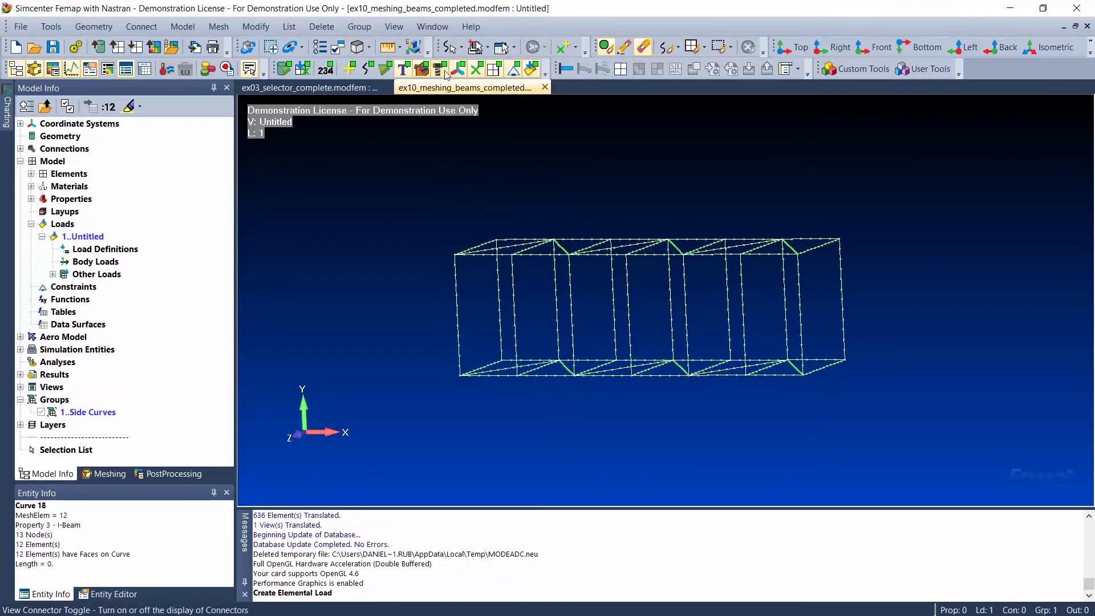
click(486, 254)
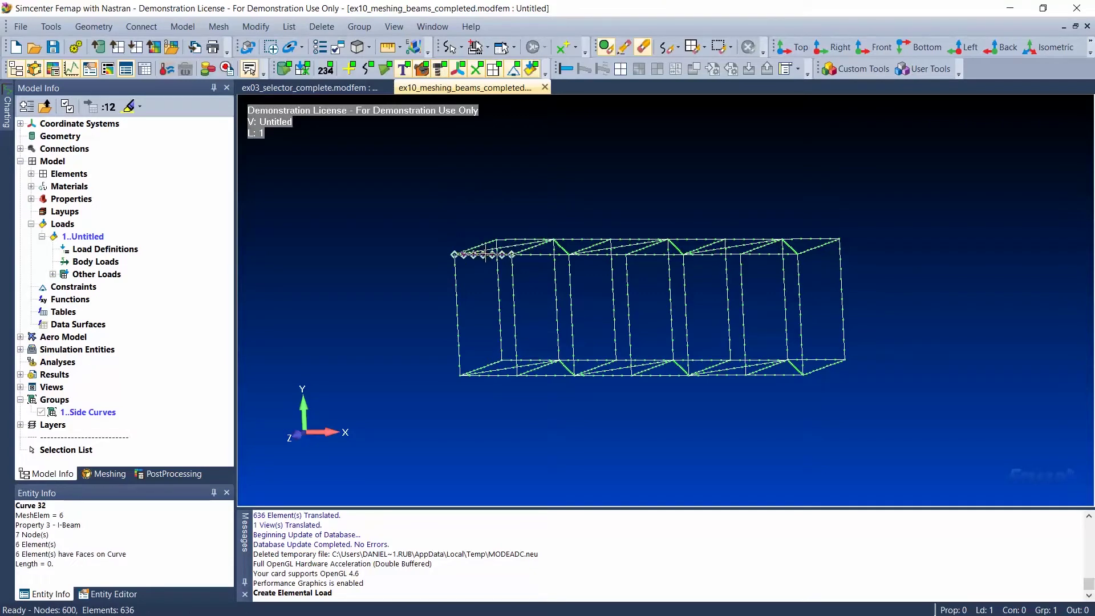
click(525, 255)
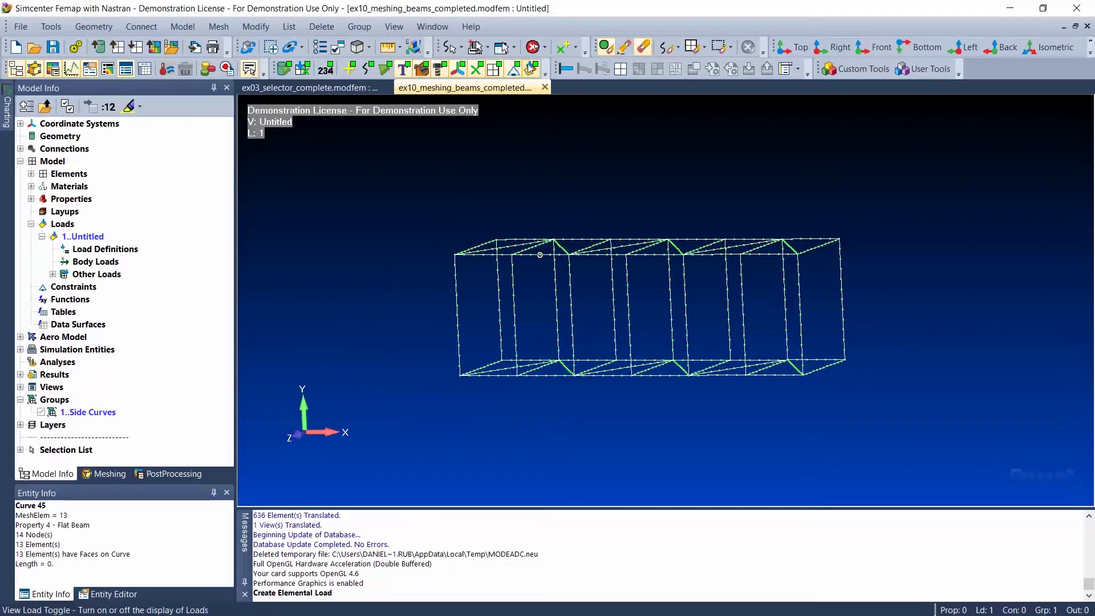
click(532, 48)
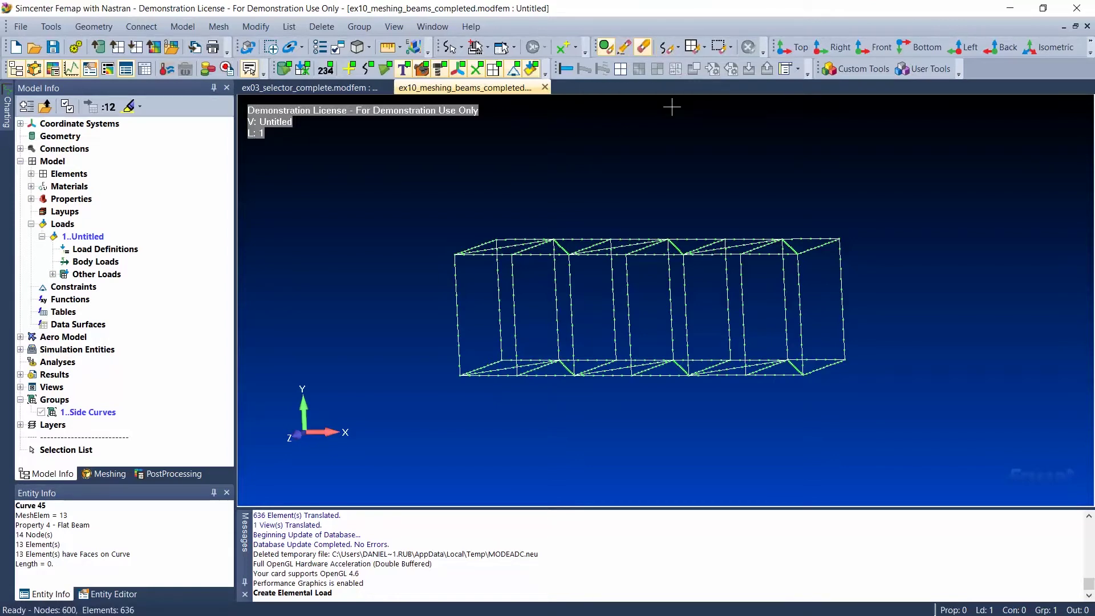
Box-select curves across the frame's upper part for erasing and preview-highlight the selection
click(670, 52)
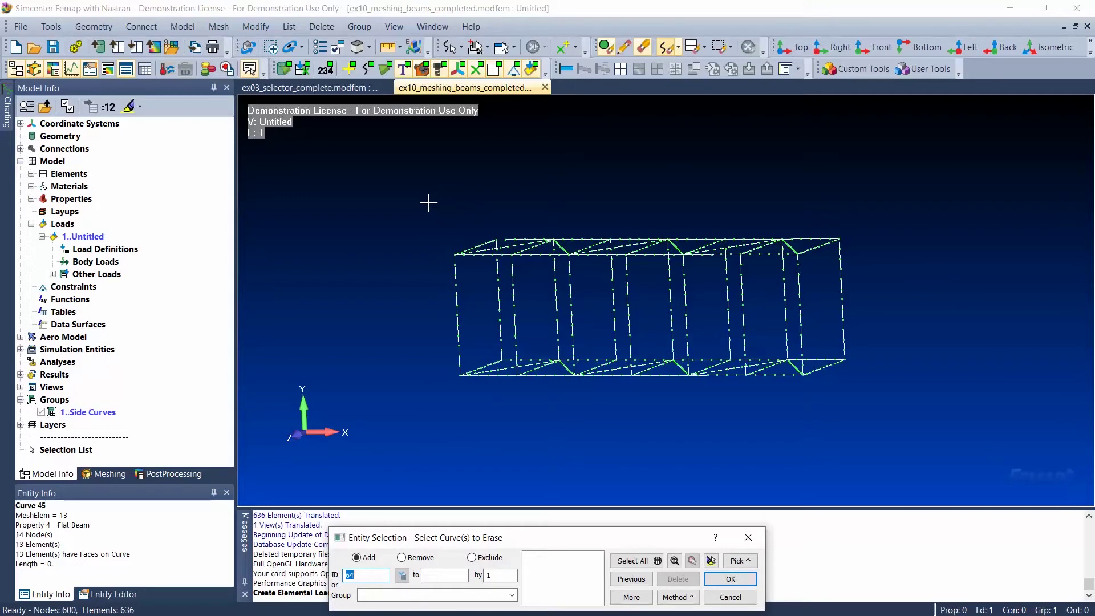
drag(428, 203, 861, 273)
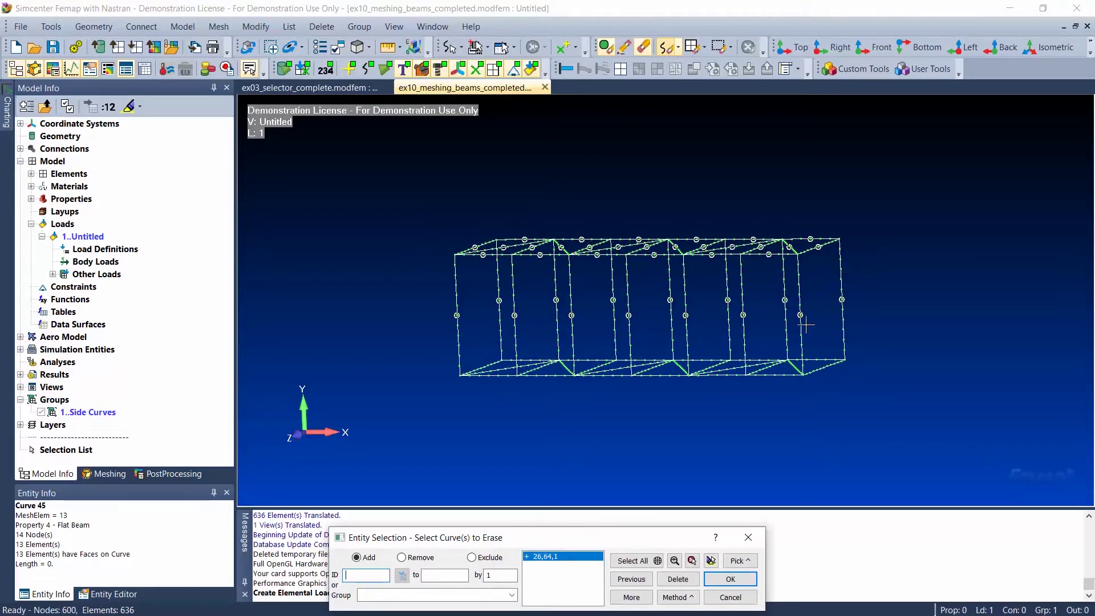
click(711, 561)
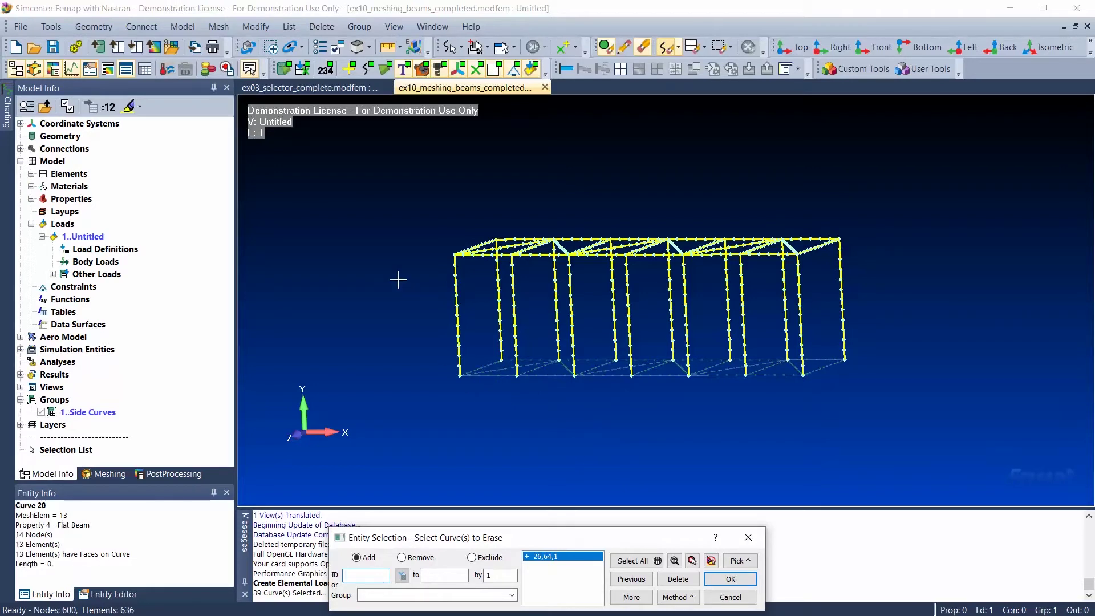
Switch the picking mode to Pick All Inside and close the curve erase selection
right_click(347, 252)
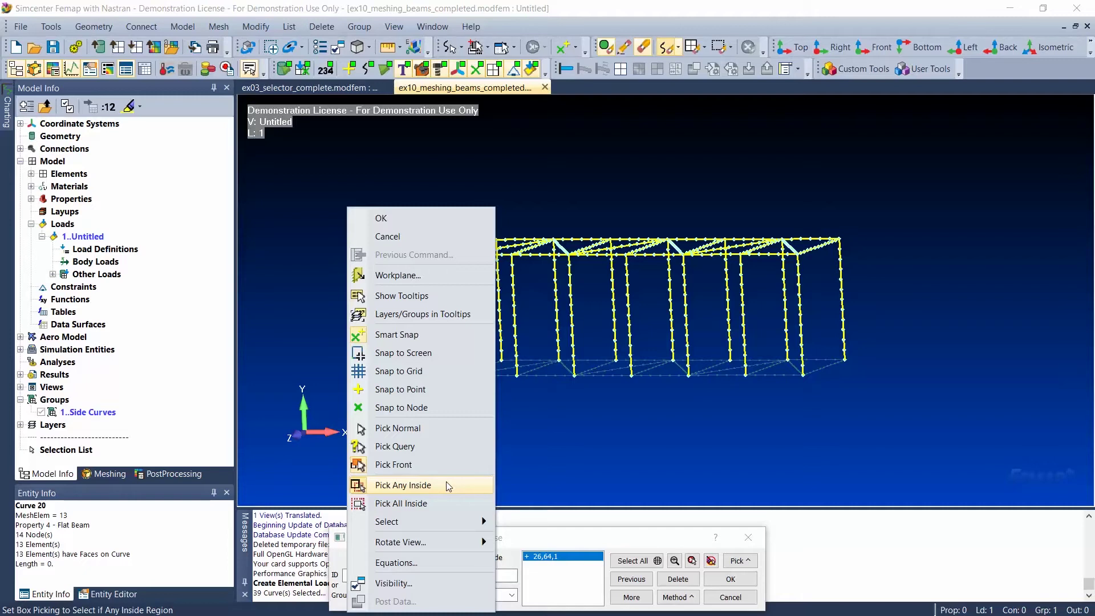
click(456, 500)
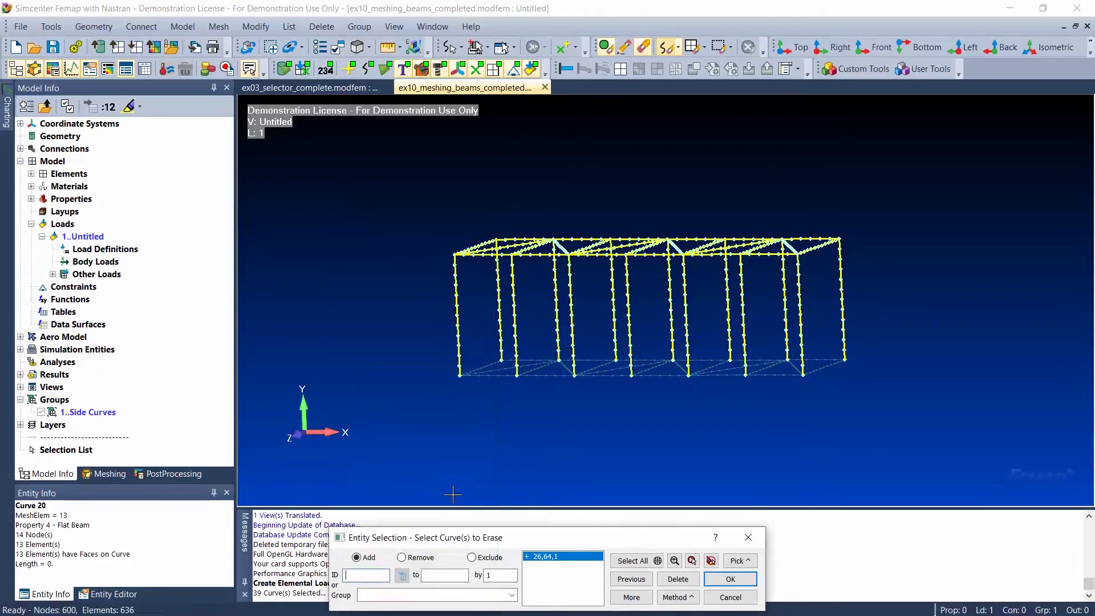
key(Return)
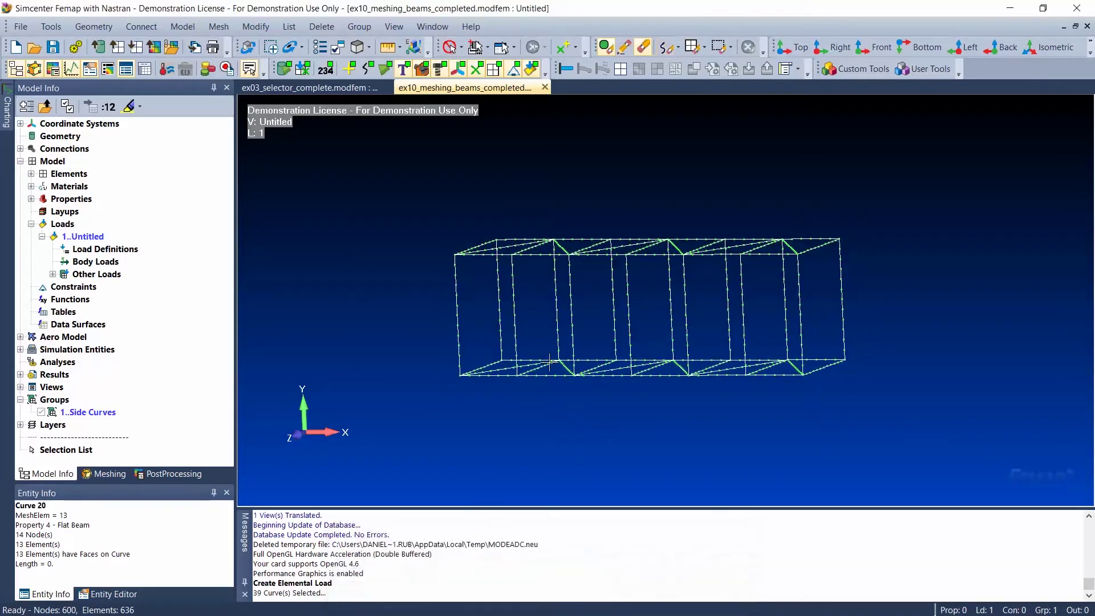
Box-select only the curves lying entirely in the frame's top for erasing, preview-highlight them, and cancel
mouse_move(423, 208)
ctrl+middle_down()
mouse_move(587, 238)
mouse_move(438, 197)
ctrl+middle_up()
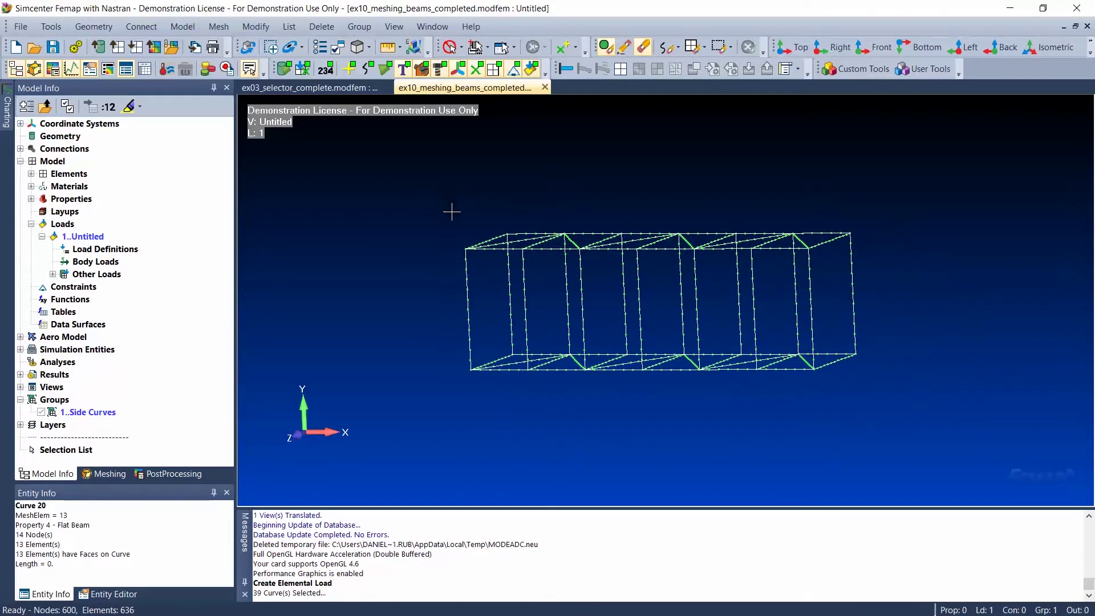
click(690, 48)
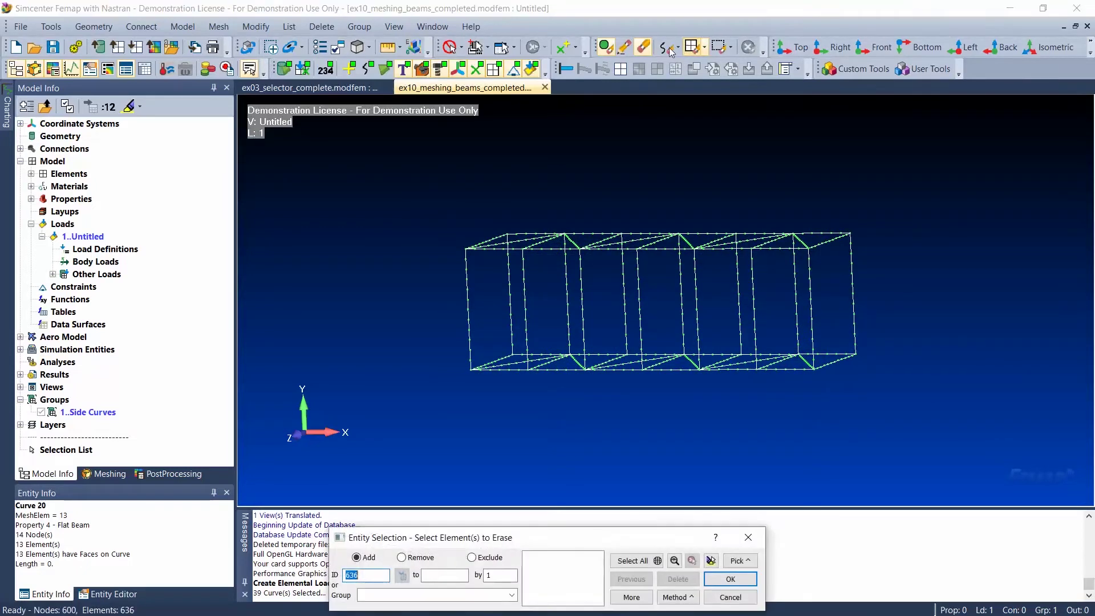
click(668, 49)
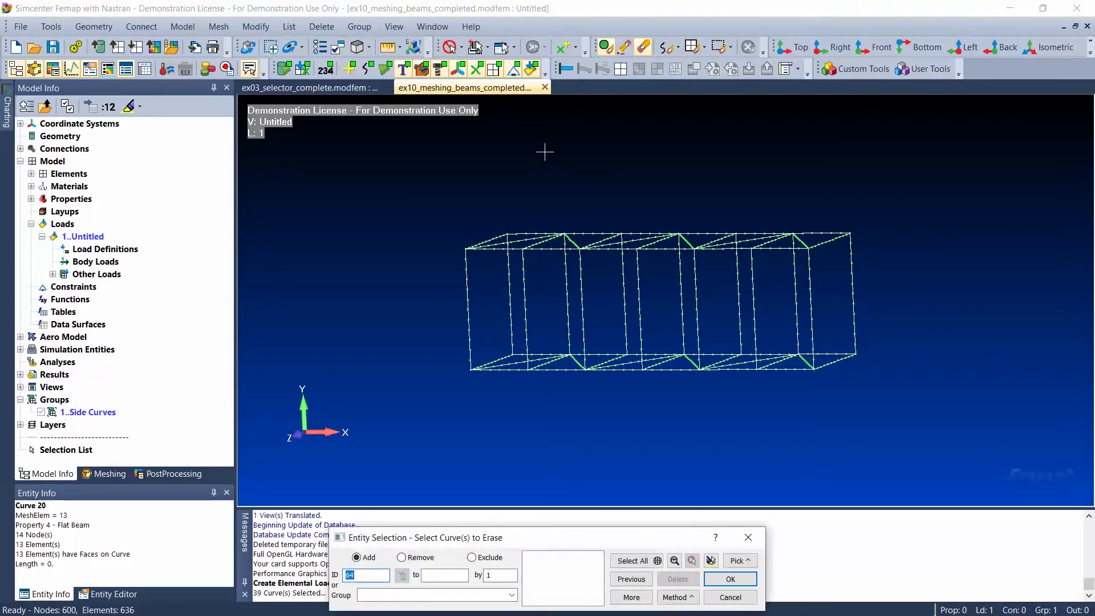
drag(432, 193, 884, 286)
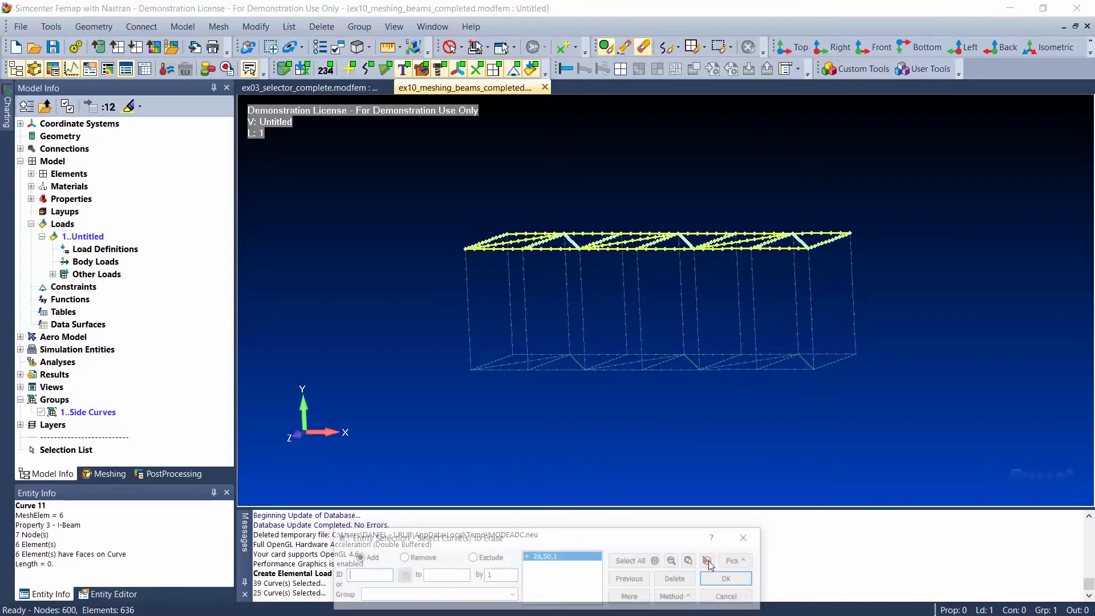
click(747, 538)
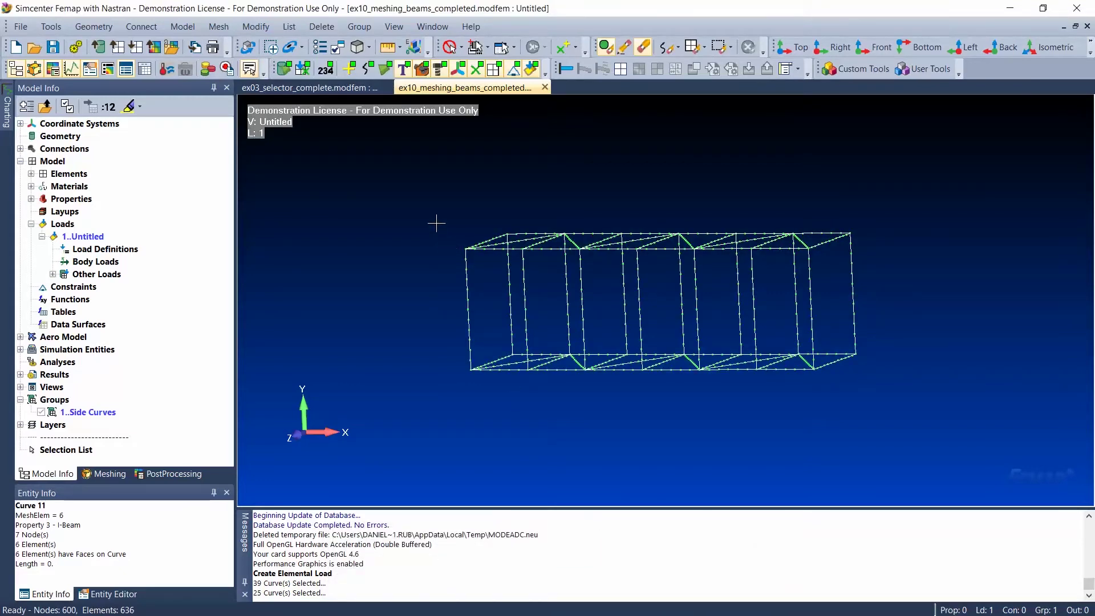
Switch to the ex03_selector_complete model and start selecting elements to erase
click(341, 89)
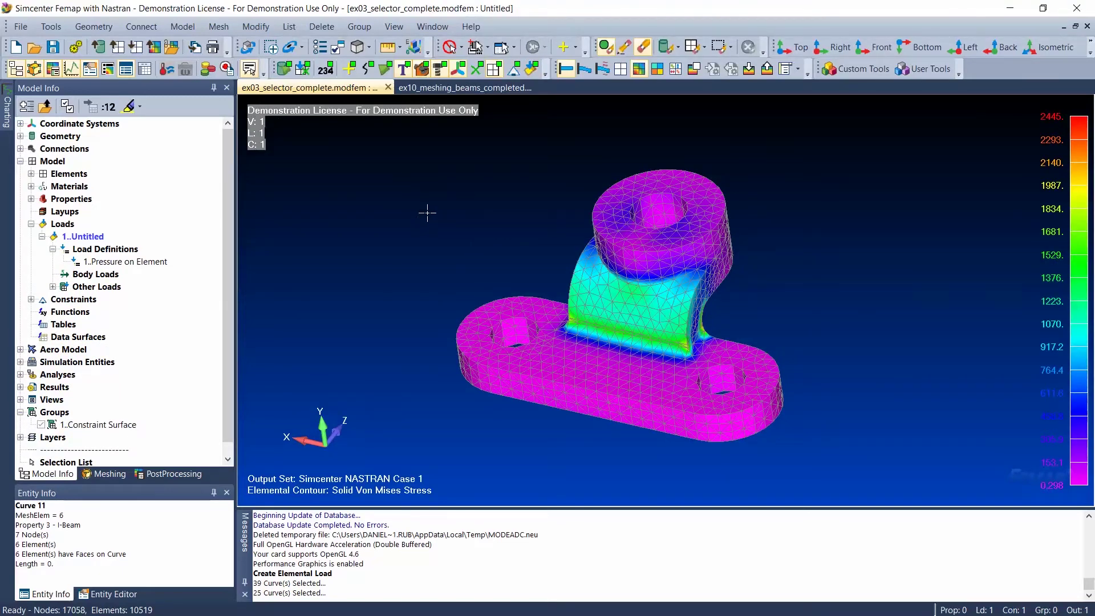
click(678, 48)
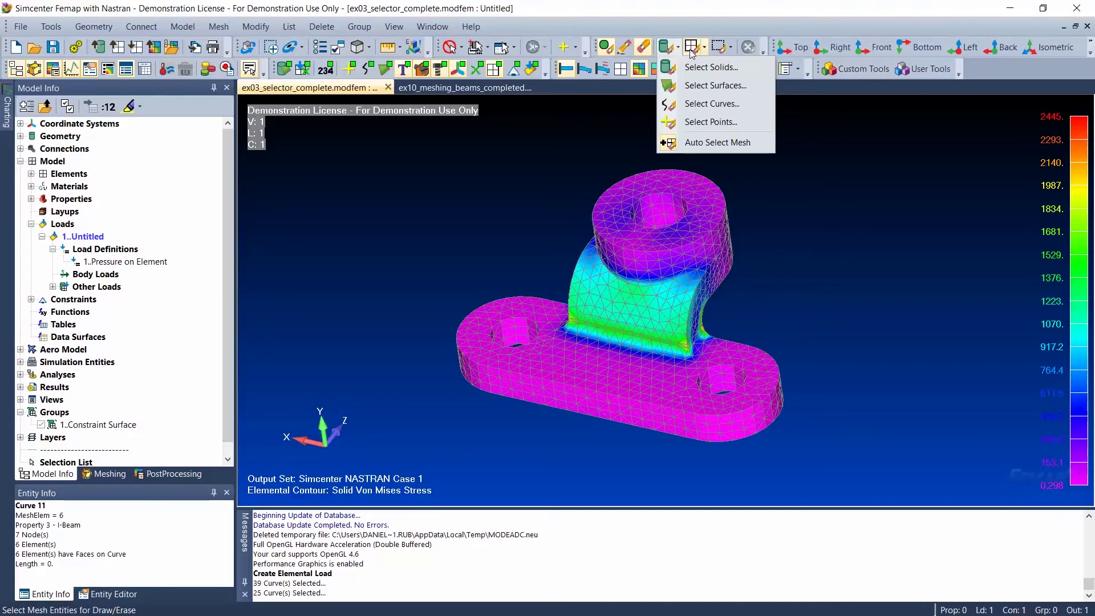
click(702, 49)
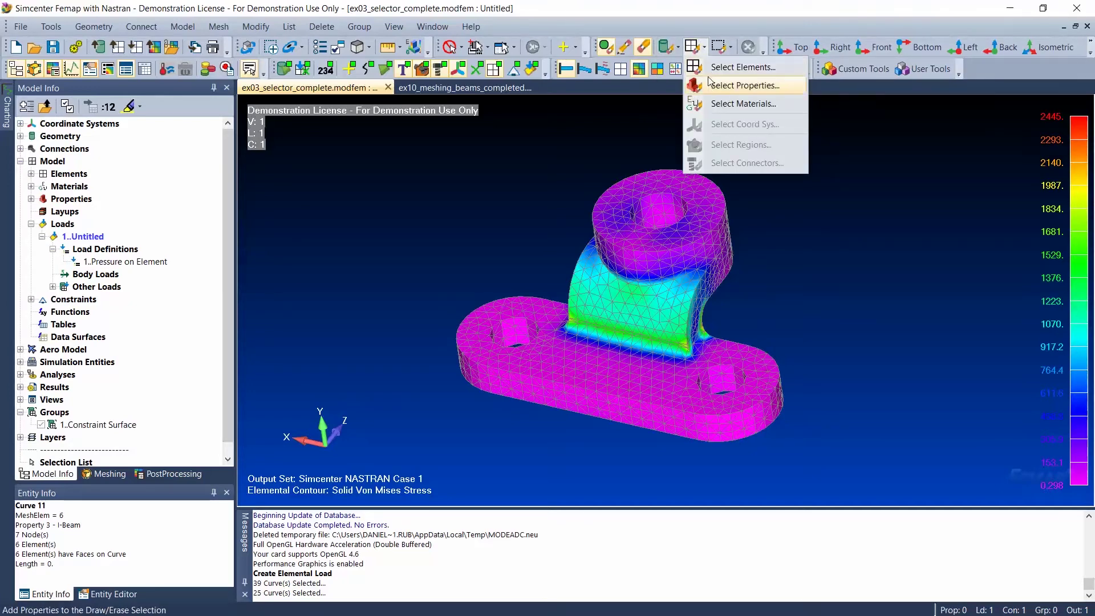
click(735, 66)
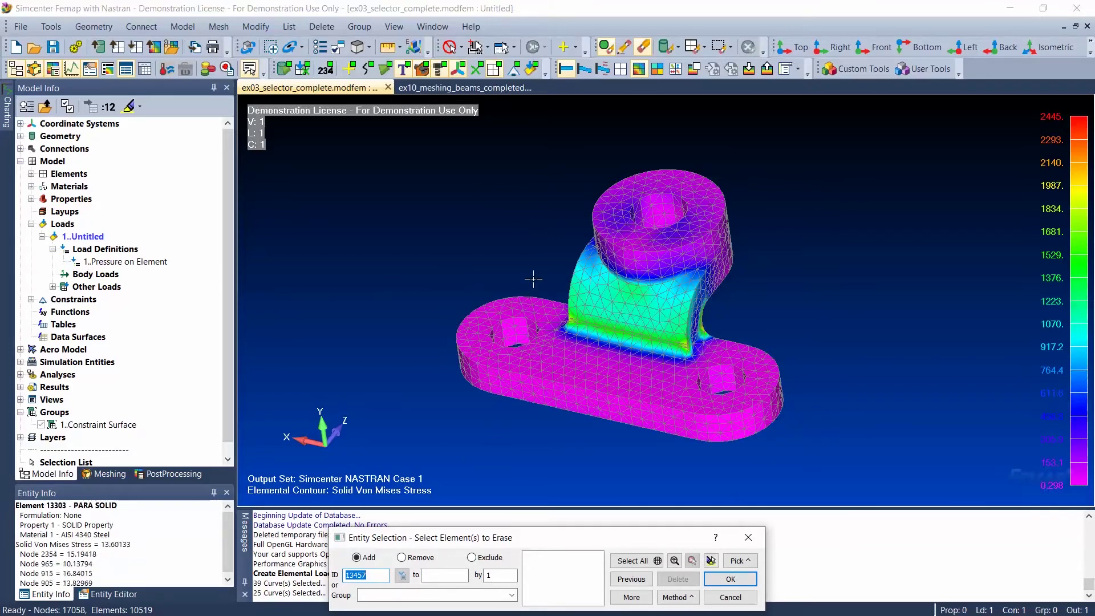
Try a box selection on the curved web's elements and a circular selection around the upper ring, clearing each
drag(505, 236, 642, 308)
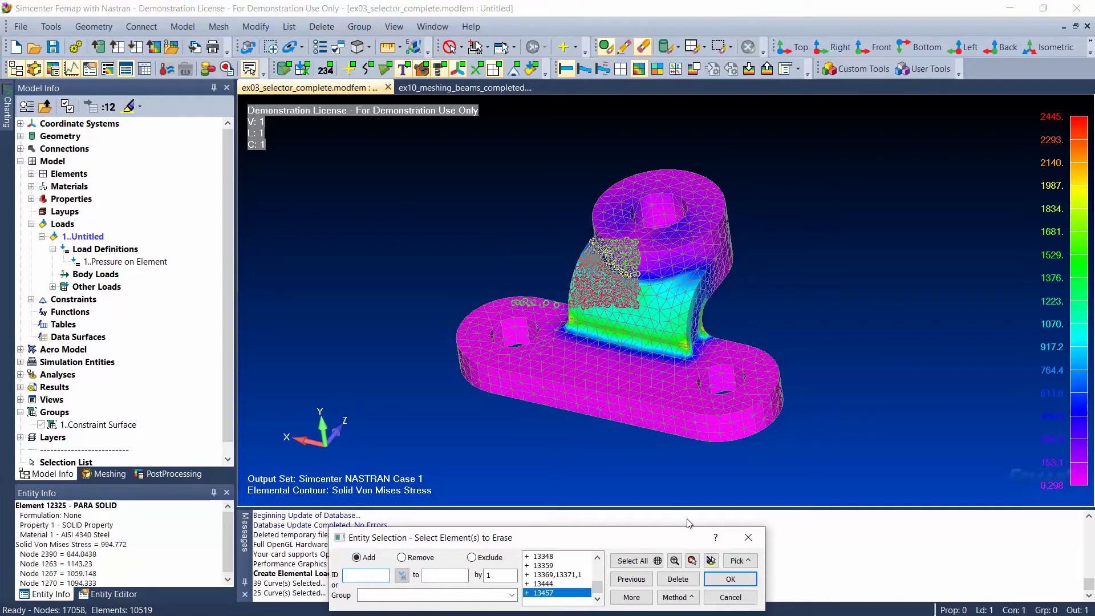
click(678, 579)
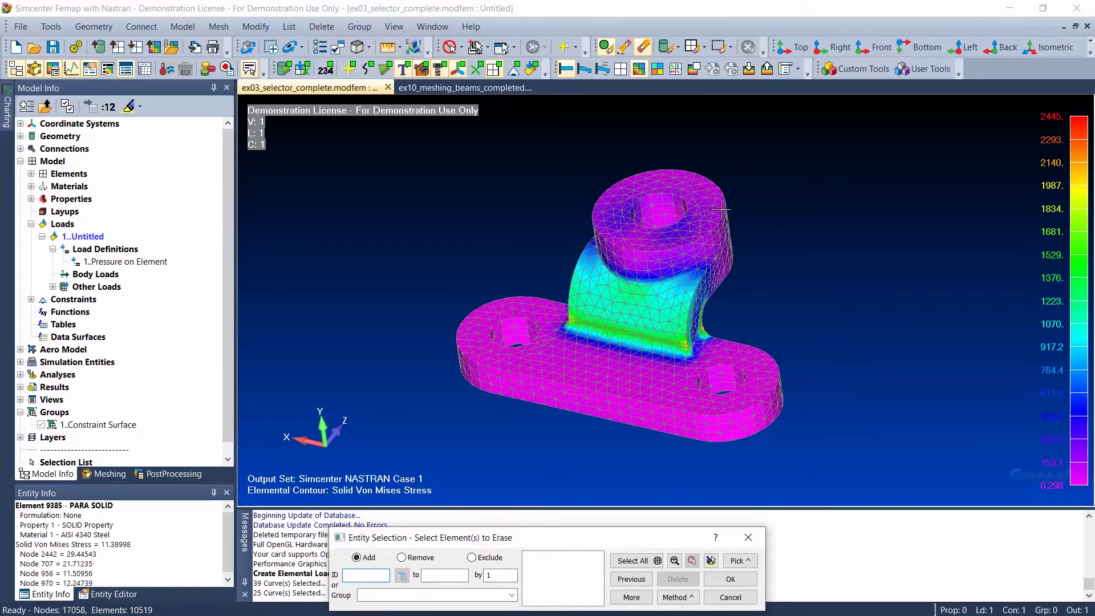
drag(661, 222, 740, 203)
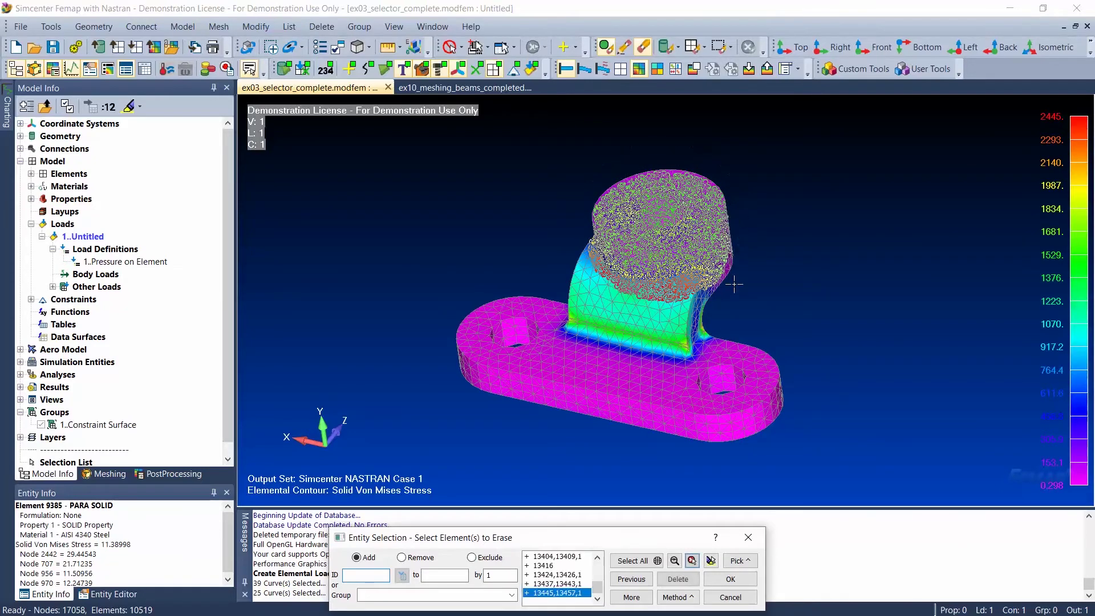
click(692, 561)
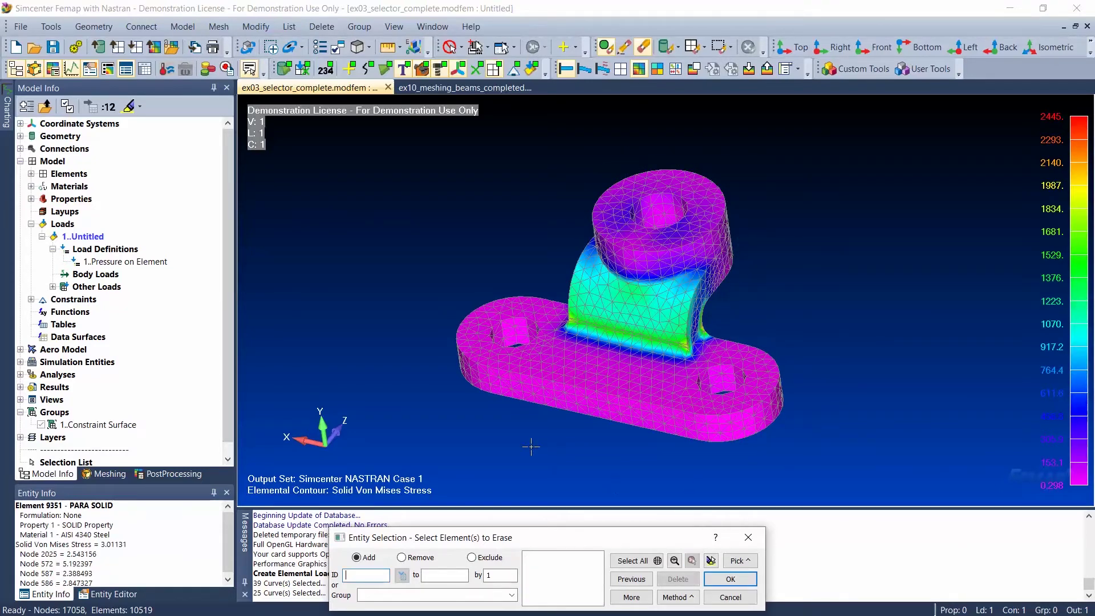
Select the elements of the upper ring and adjoining web with a six-corner polygon and preview-highlight them
click(449, 223)
click(514, 162)
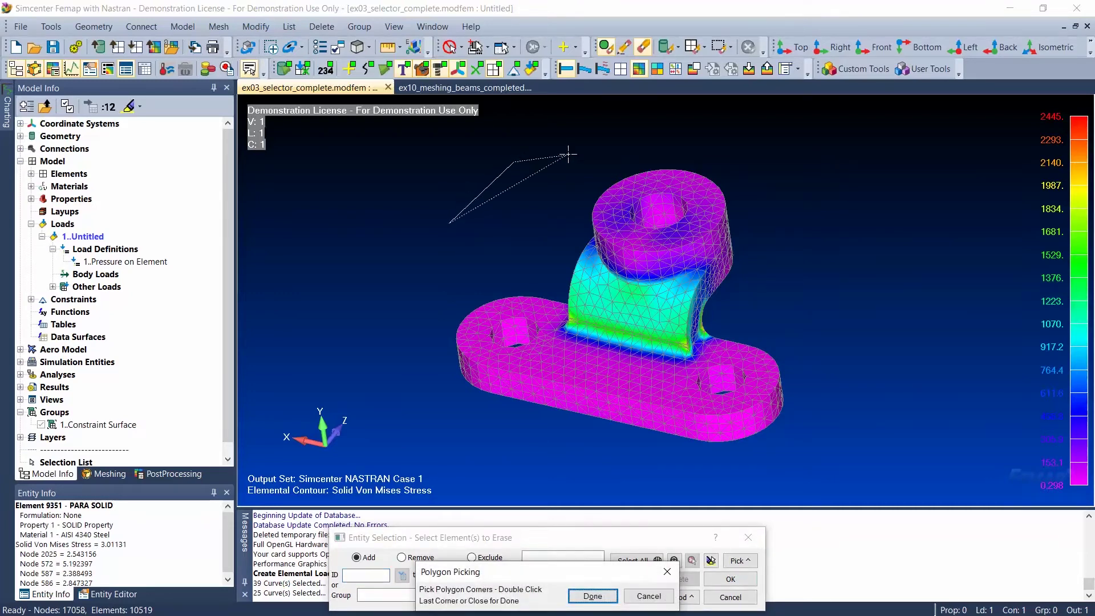
click(675, 146)
click(694, 139)
click(770, 249)
click(545, 311)
click(593, 595)
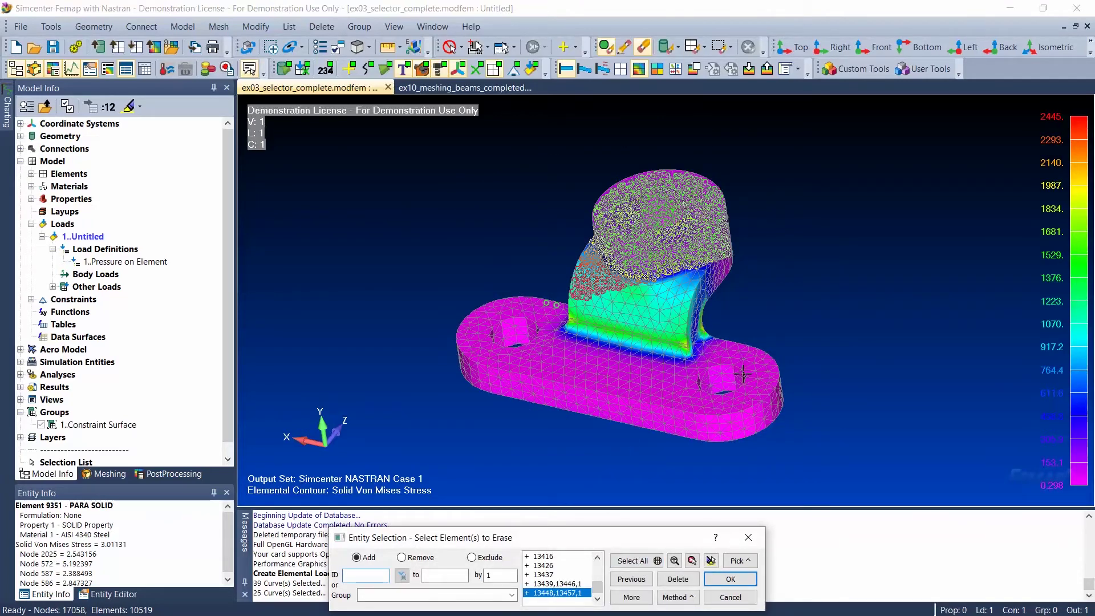
click(711, 561)
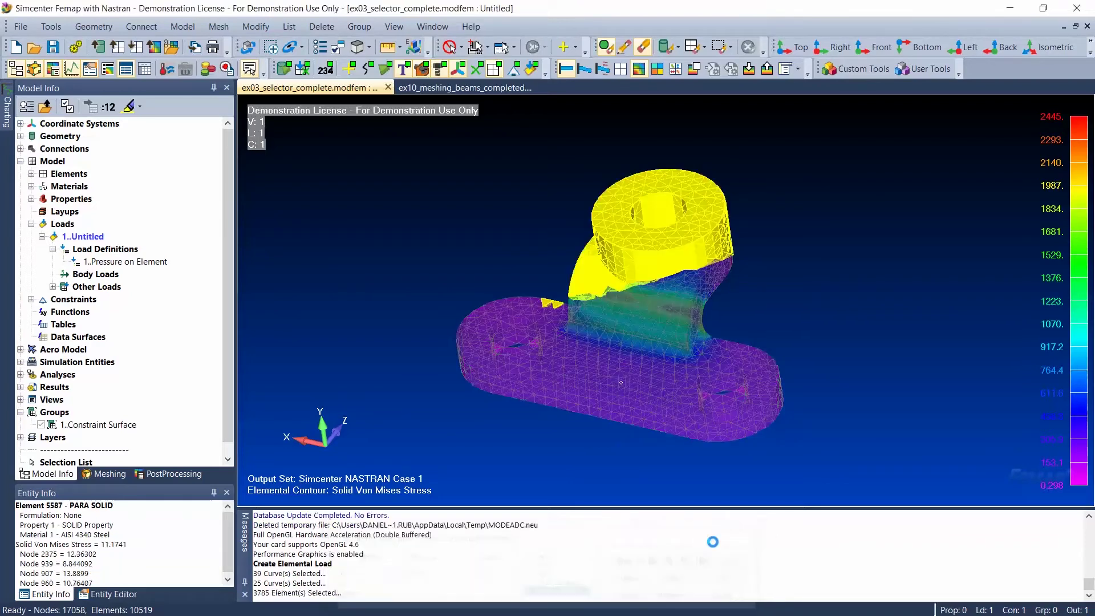
mouse_move(765, 327)
middle_down()
mouse_move(604, 350)
mouse_move(631, 321)
mouse_move(723, 317)
mouse_move(772, 330)
middle_up()
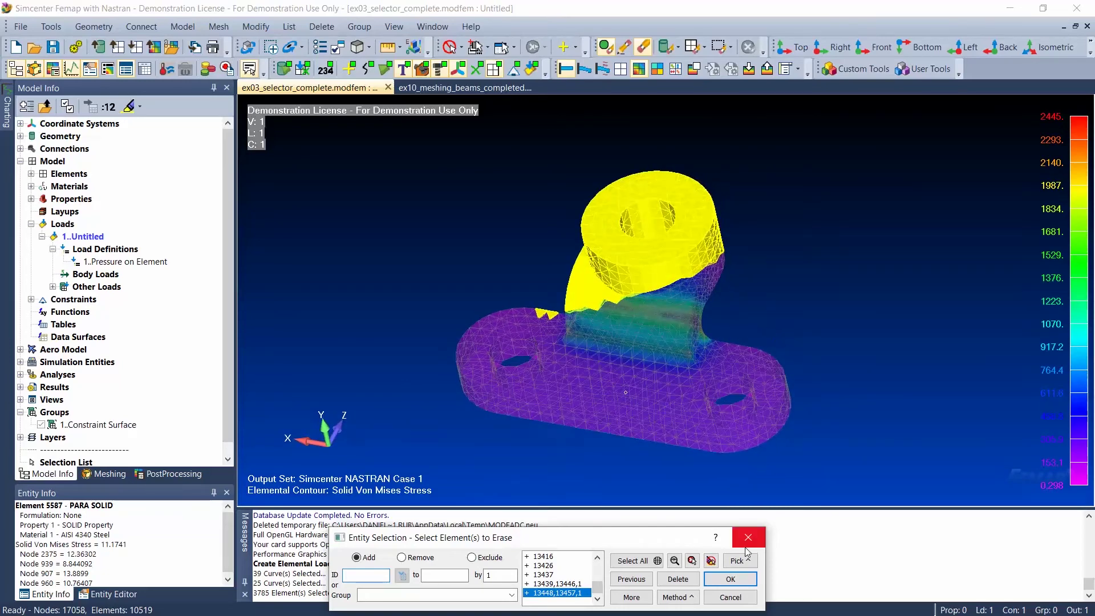
Erase the polygon-selected elements of the upper ring and adjoining web from the display
click(734, 579)
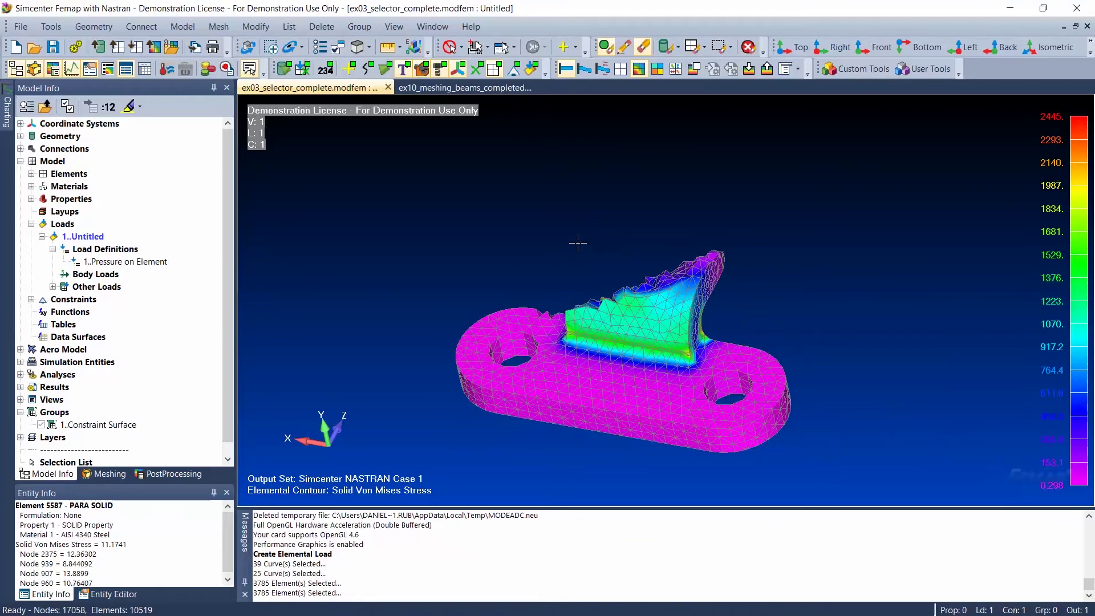
middle_drag(586, 242, 612, 258)
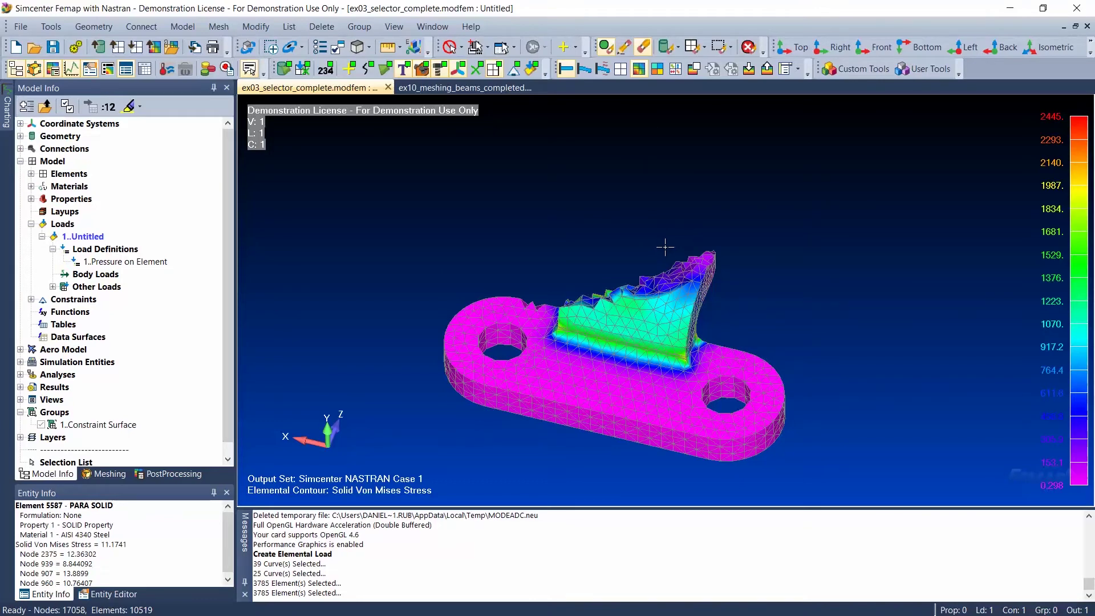
Toggle the display between the erased elements, the whole bracket and the remaining elements, then reset the draw/erase selection
click(625, 52)
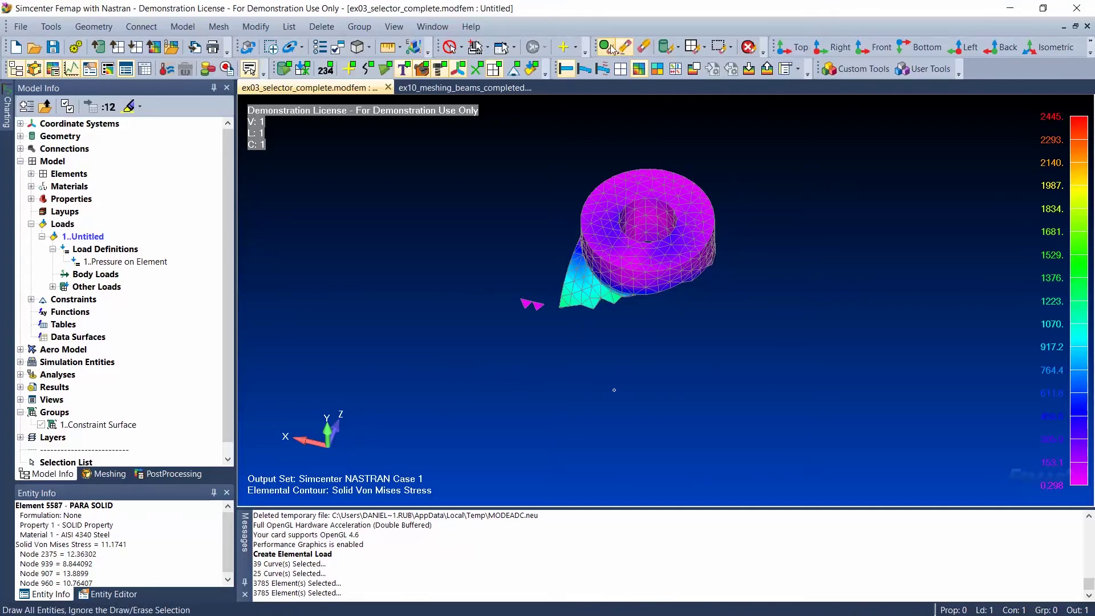
click(609, 49)
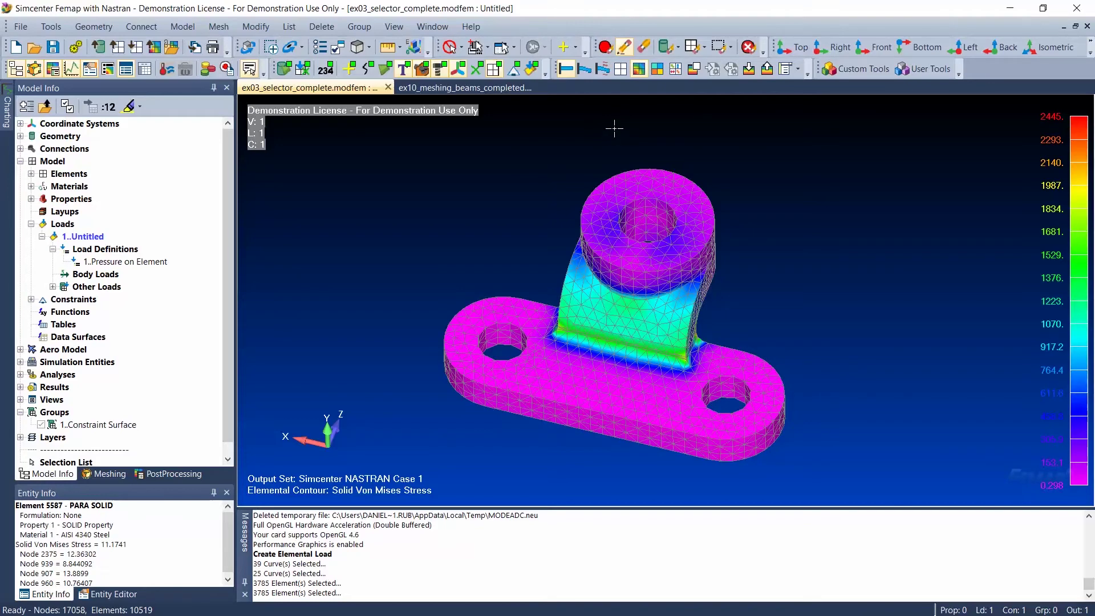
click(606, 48)
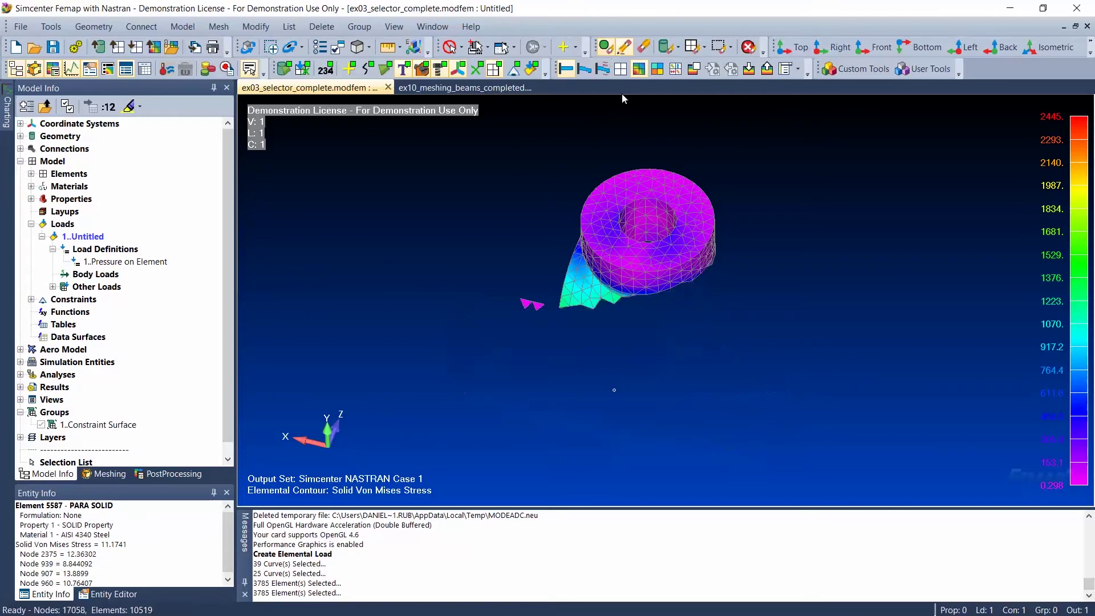
click(641, 51)
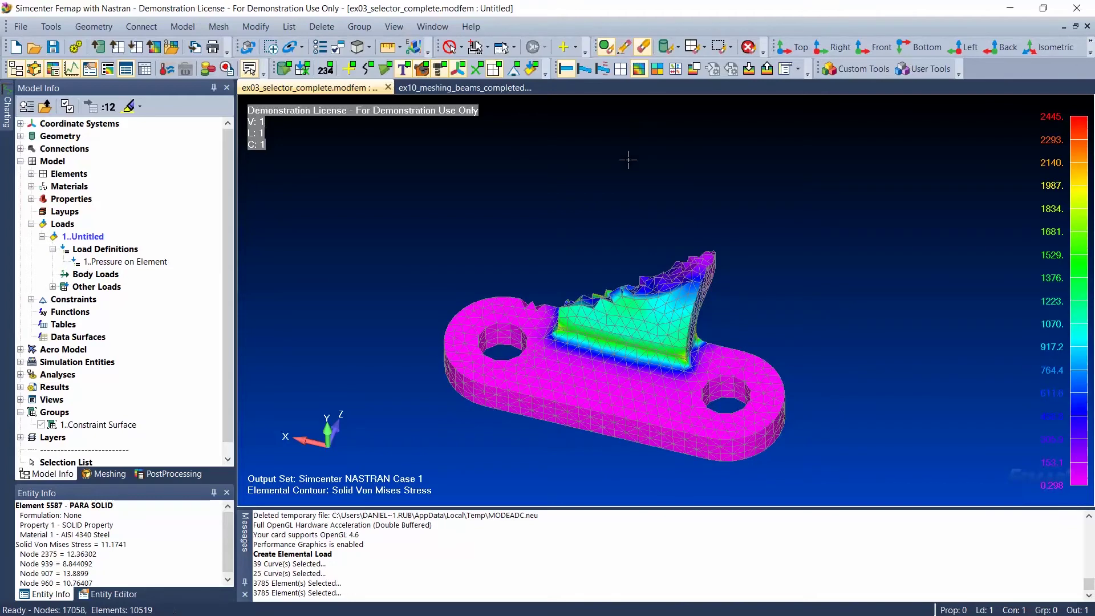
click(747, 48)
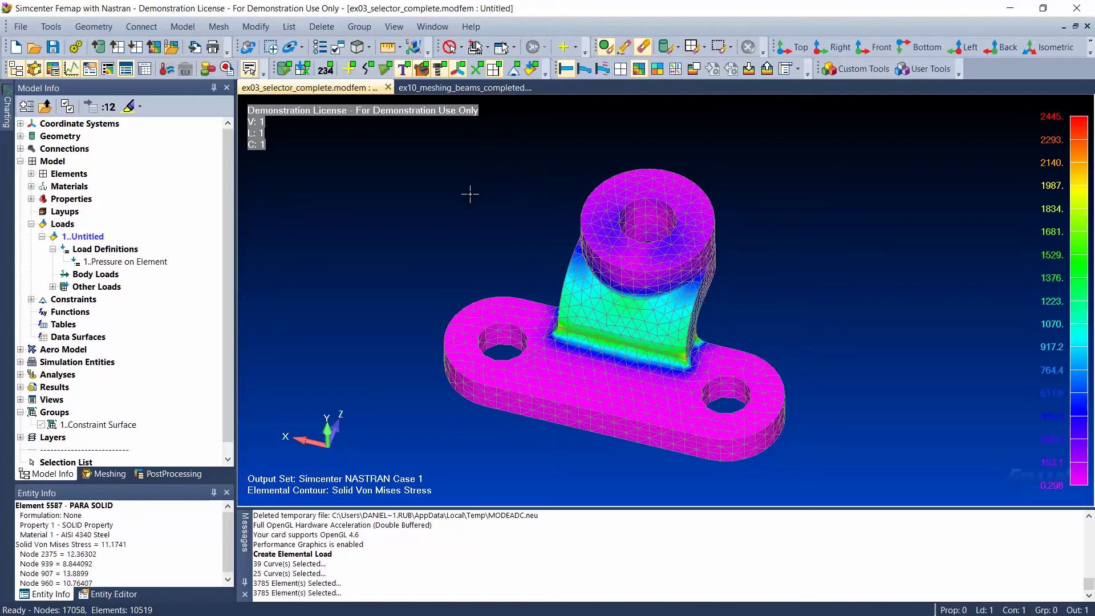
Check the Fast Pick Visible setting in the graphics preferences
key(F6)
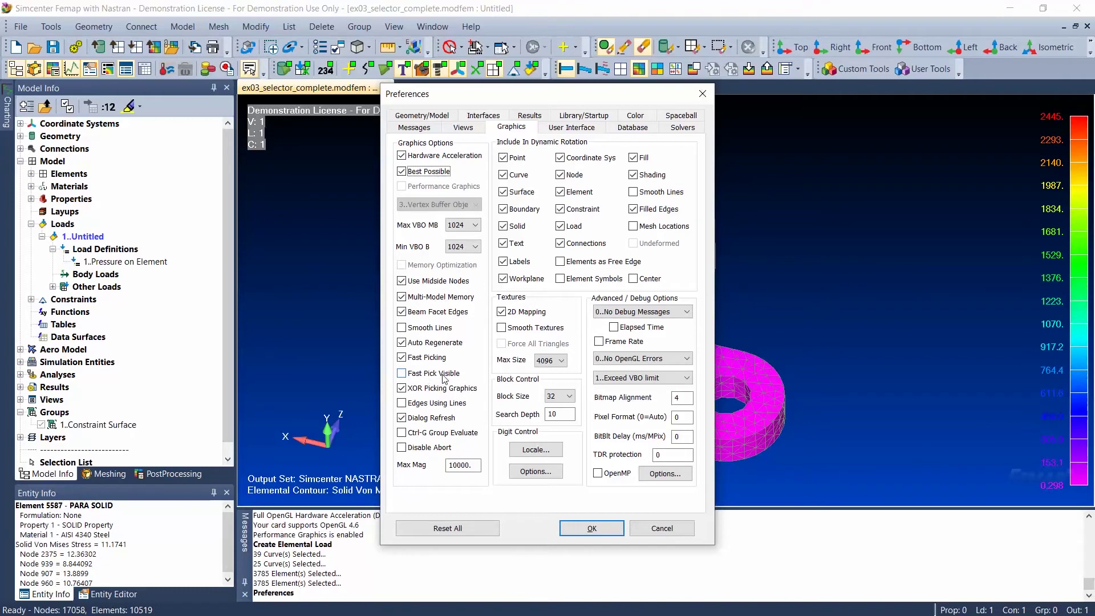
click(604, 534)
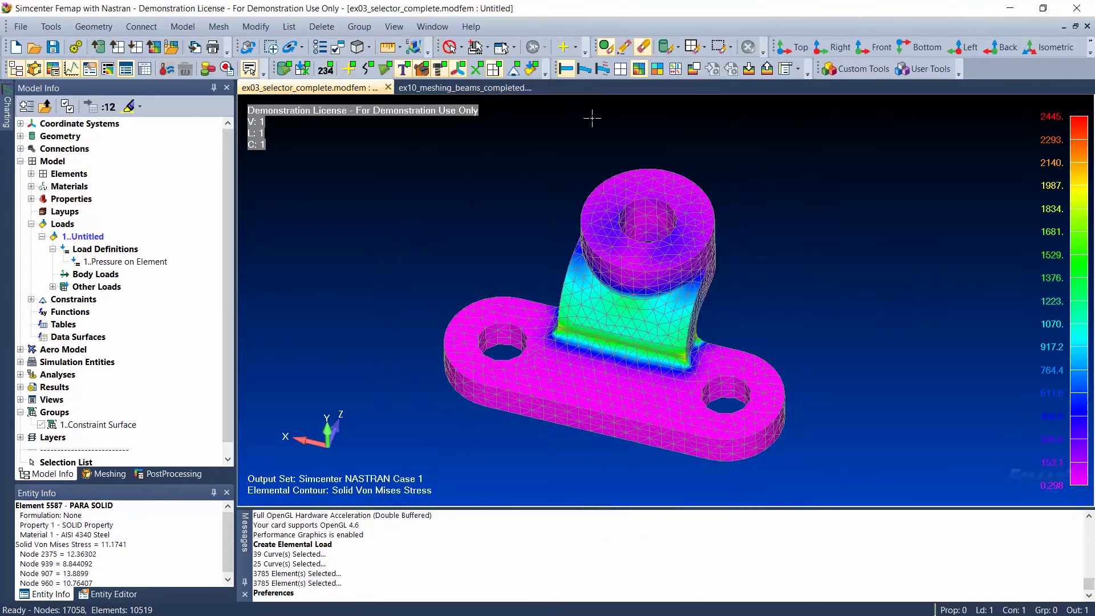
Add the Pick Visible command from the Additional Commands category to the Draw / Erase toolbar
right_click(601, 52)
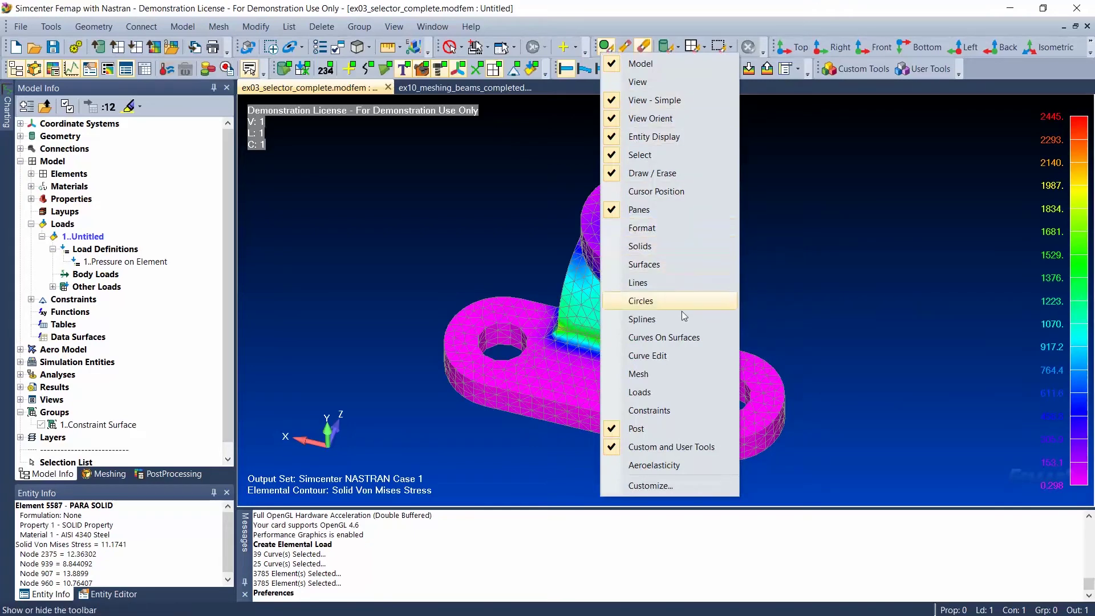
click(691, 485)
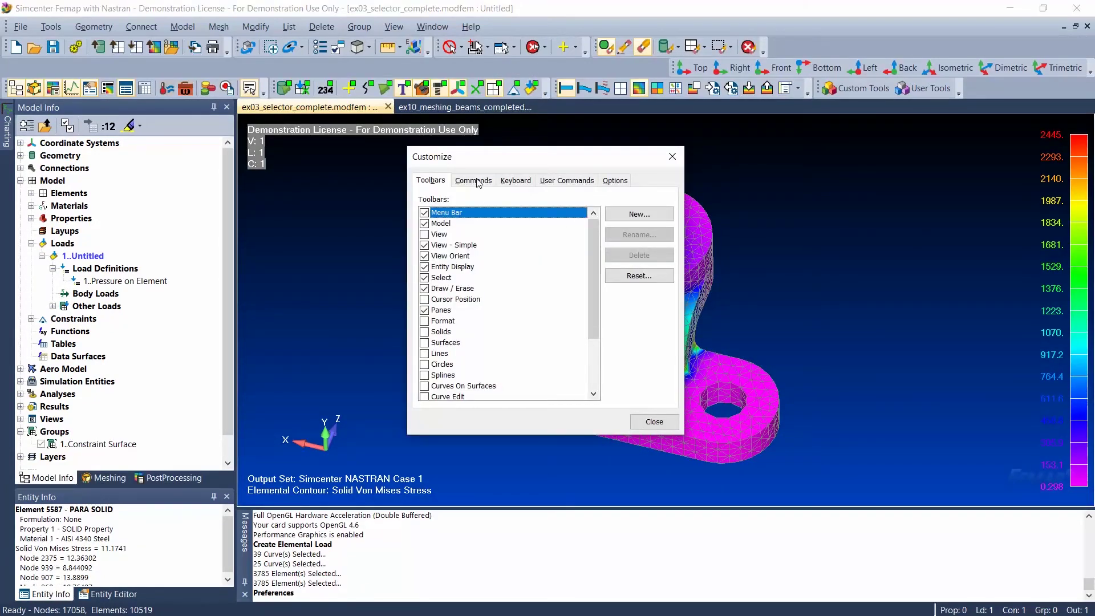
click(473, 180)
drag(505, 256, 505, 279)
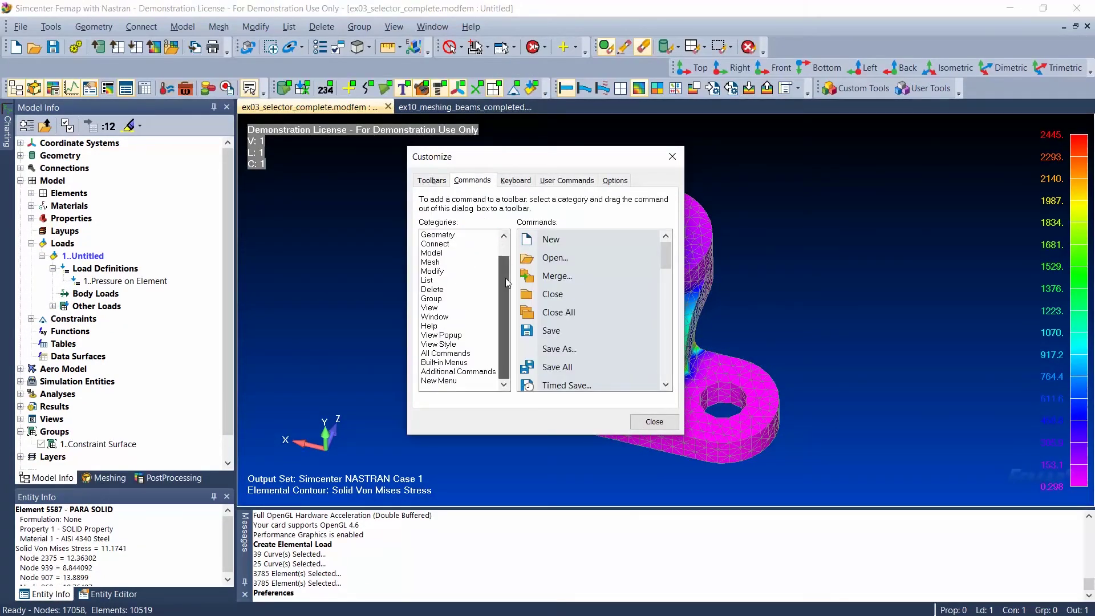
click(483, 373)
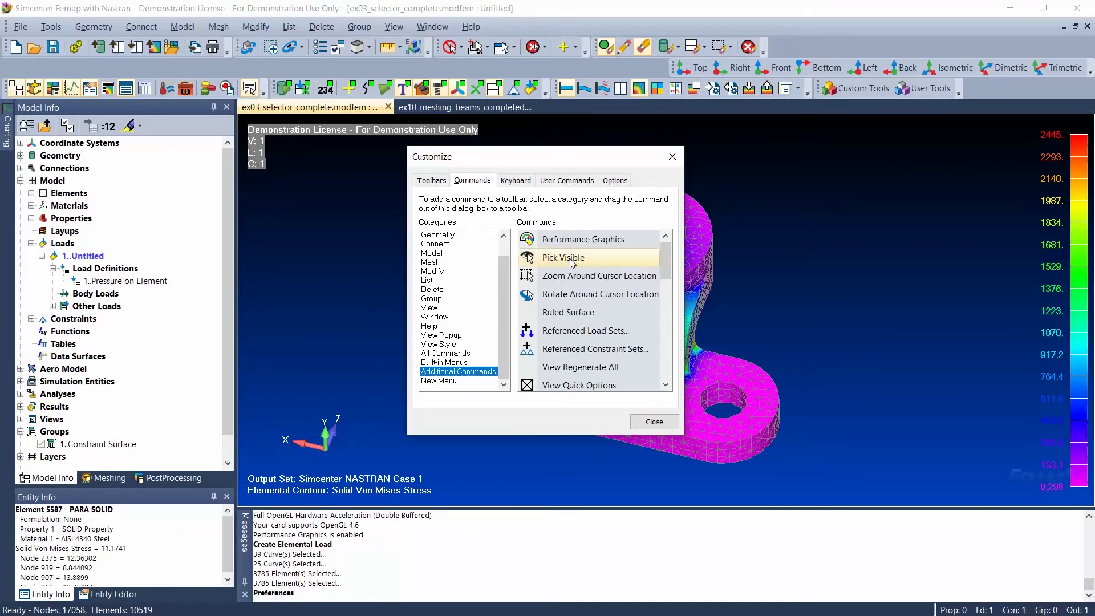
mouse_move(572, 262)
mouse_down()
mouse_move(723, 76)
mouse_move(758, 53)
mouse_up()
click(672, 156)
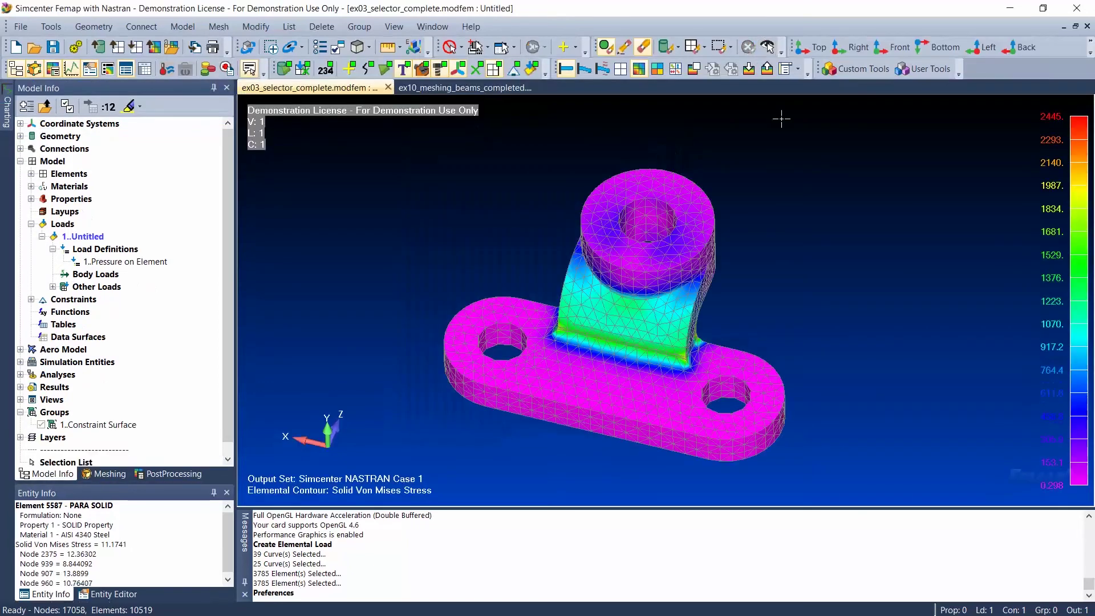
Turn on Pick Visible and erase the visible elements box-selected across the ring's lower side and the upper web
click(768, 49)
click(692, 47)
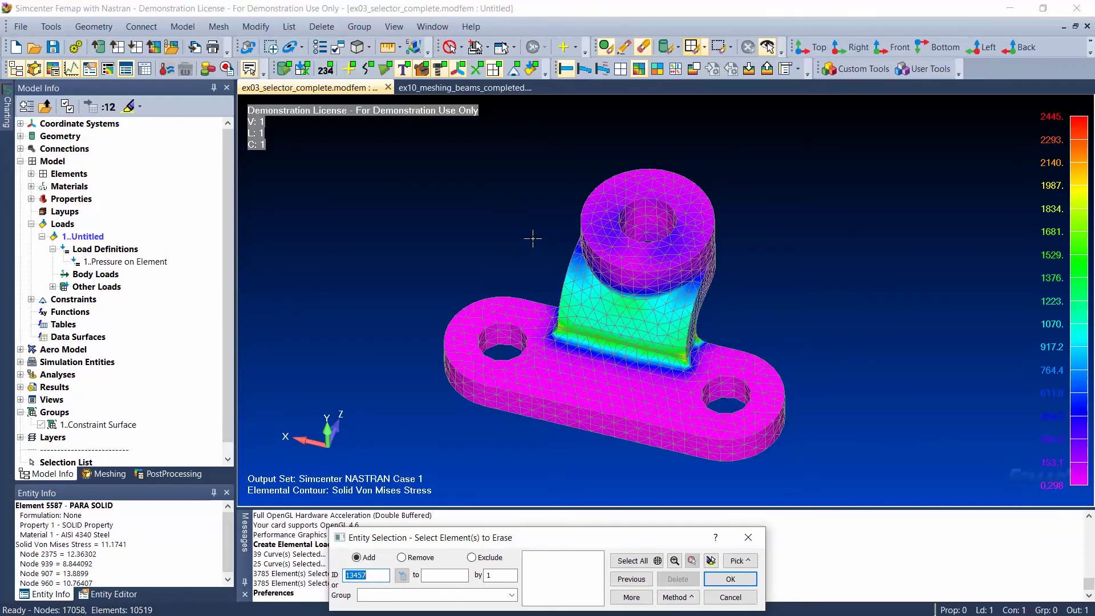
drag(533, 239, 744, 317)
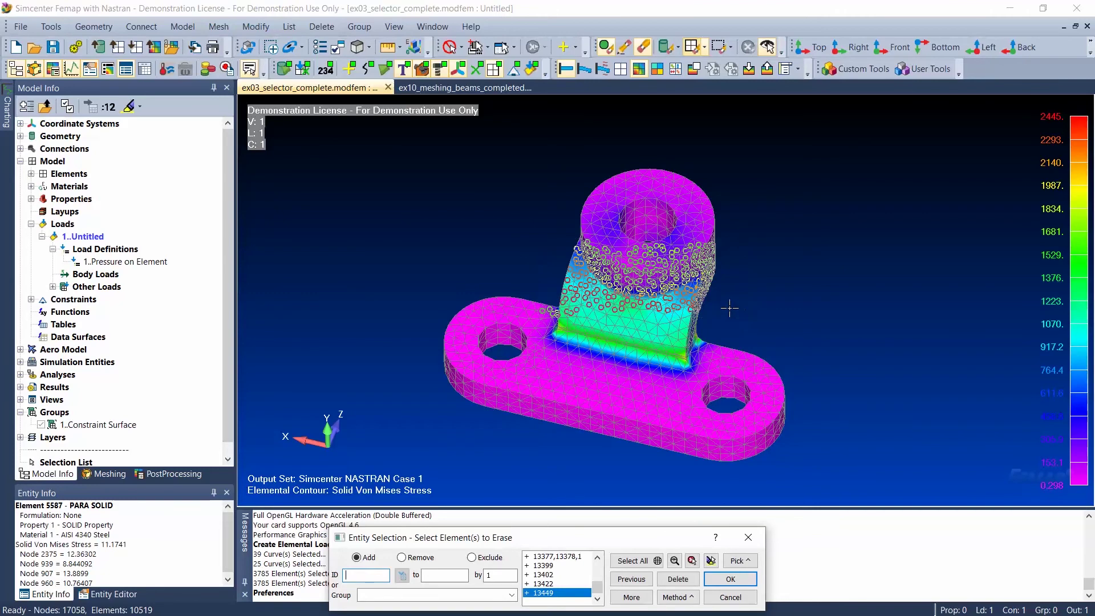
click(730, 579)
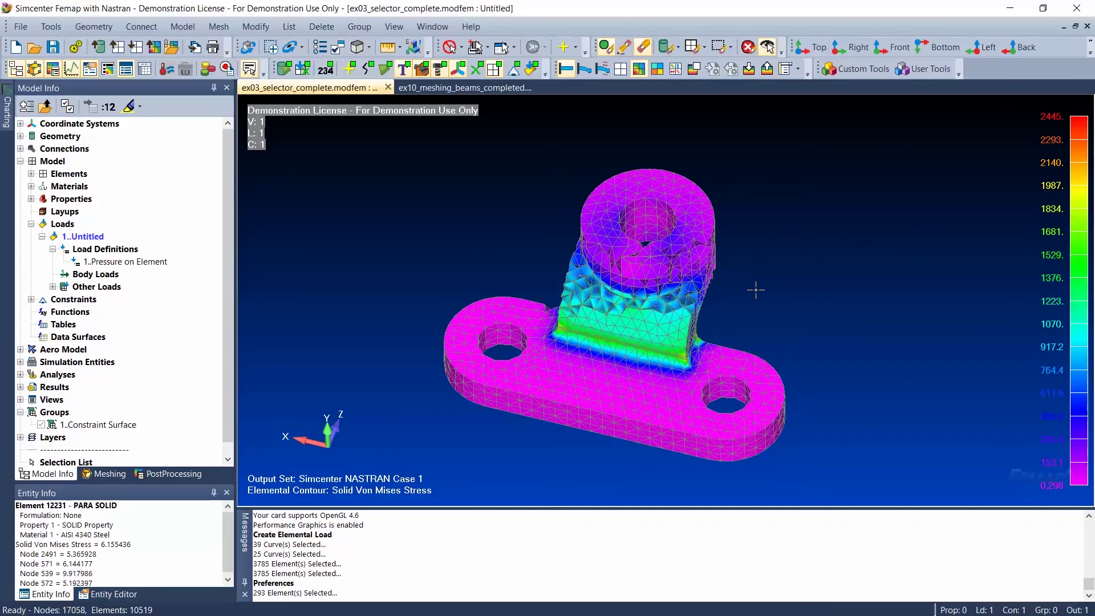
middle_drag(758, 262, 735, 265)
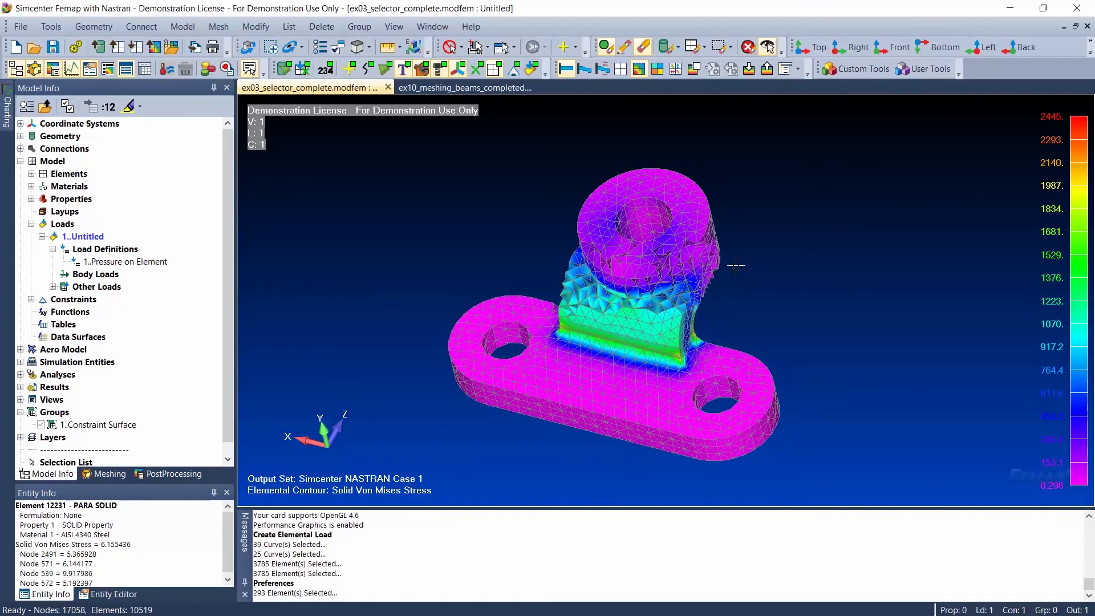